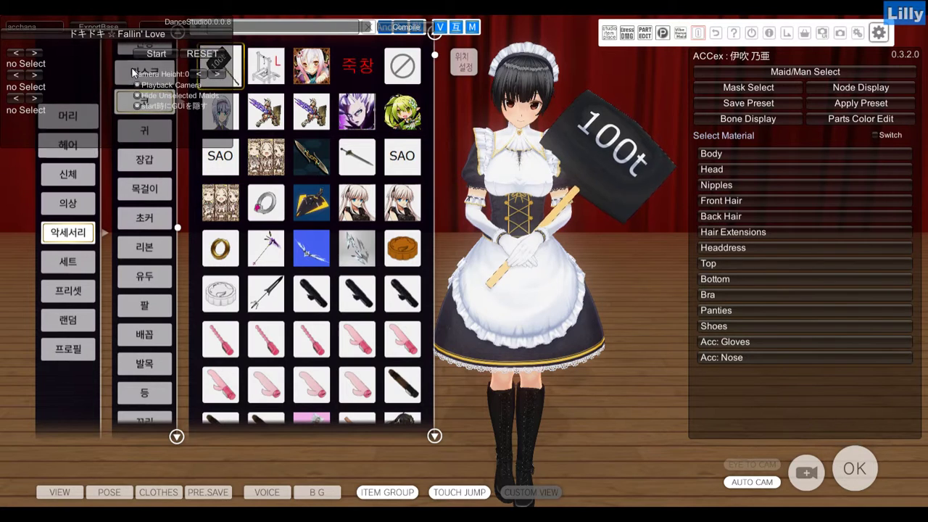
Hide the dance panel, switch the material list to internal slot names and open the accHana material settings.
key(d)
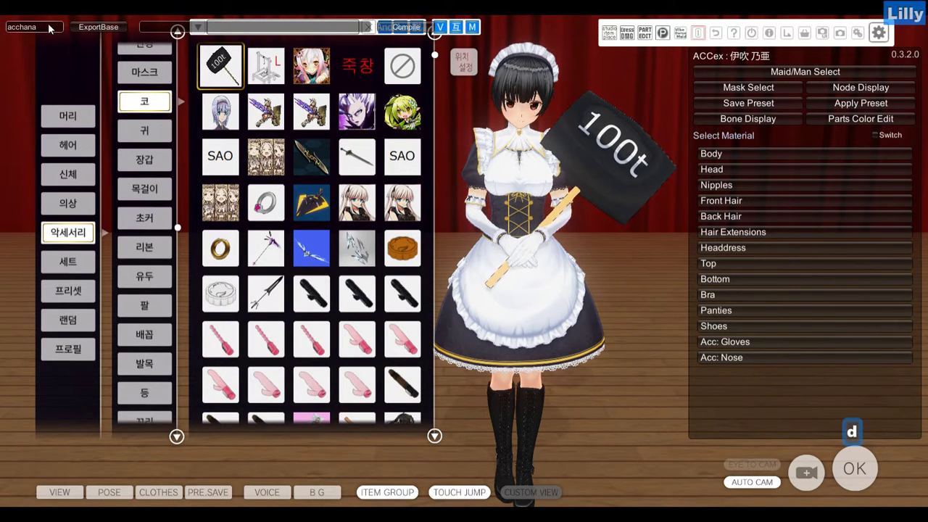
drag(47, 28, 3, 32)
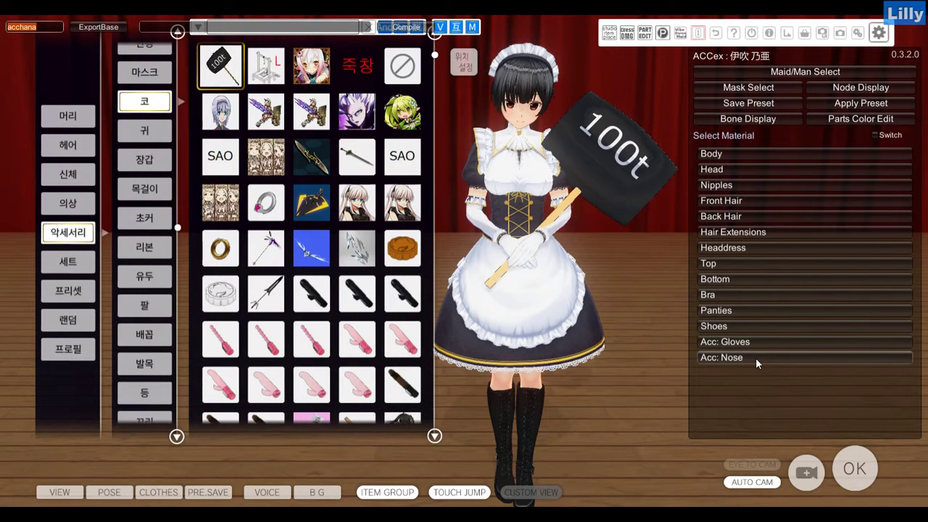
click(881, 136)
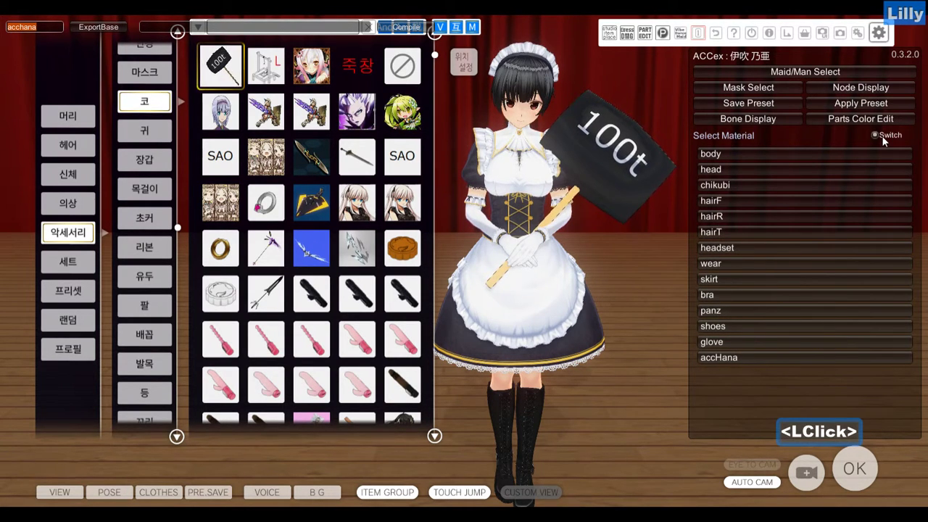
click(731, 357)
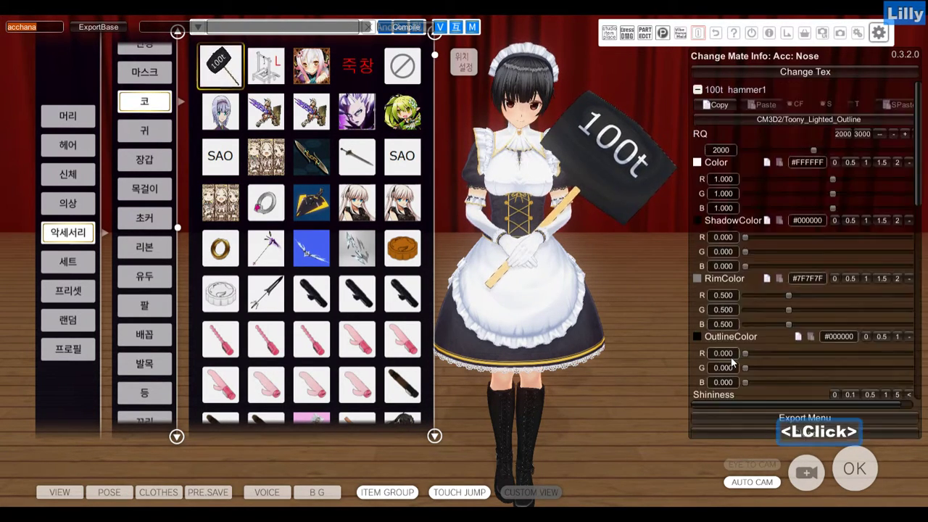
Open the accessory's export settings and copy its menu file name, 100t_hammer_i_.
click(772, 417)
drag(407, 82, 317, 84)
key(ctrl+c)
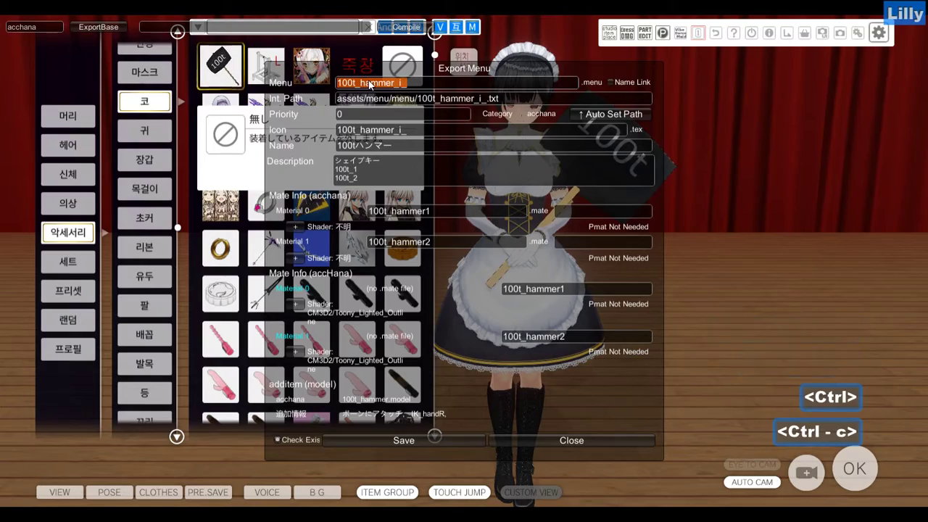
Switch to Everything, search for 100t_hammer_i_ and open the folder containing the .menu file.
key(super)
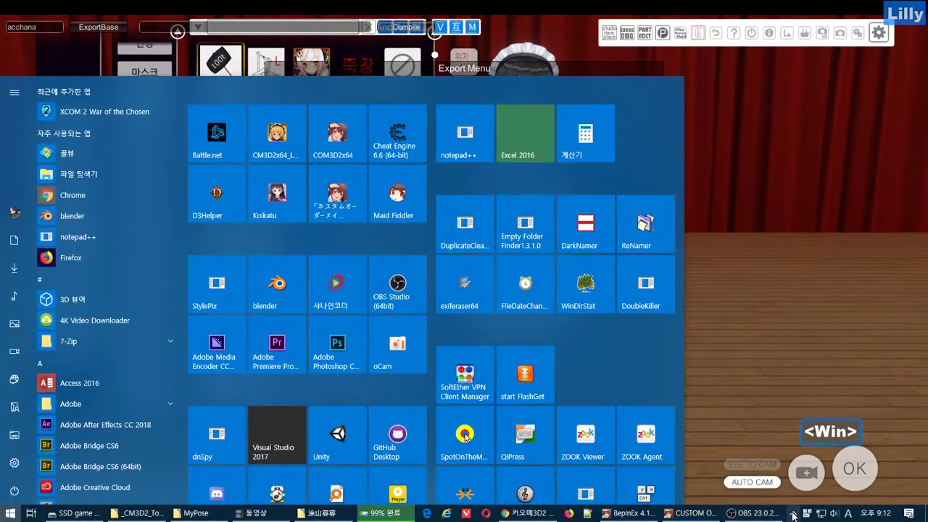
click(807, 513)
click(816, 448)
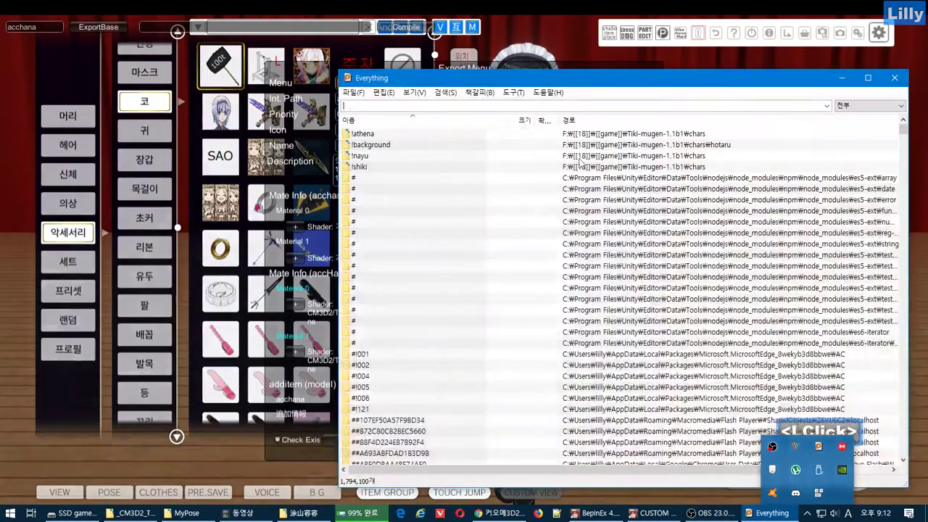
key(ctrl+v)
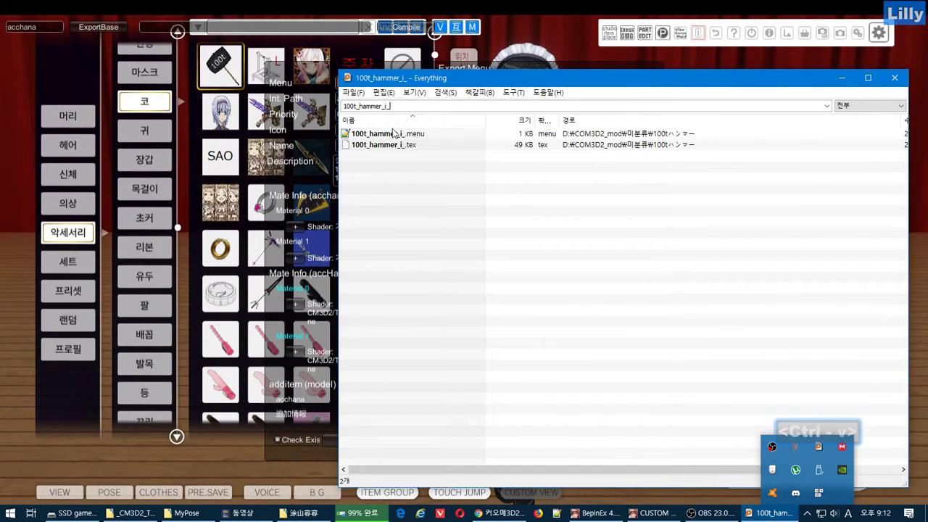
right_click(387, 138)
click(419, 154)
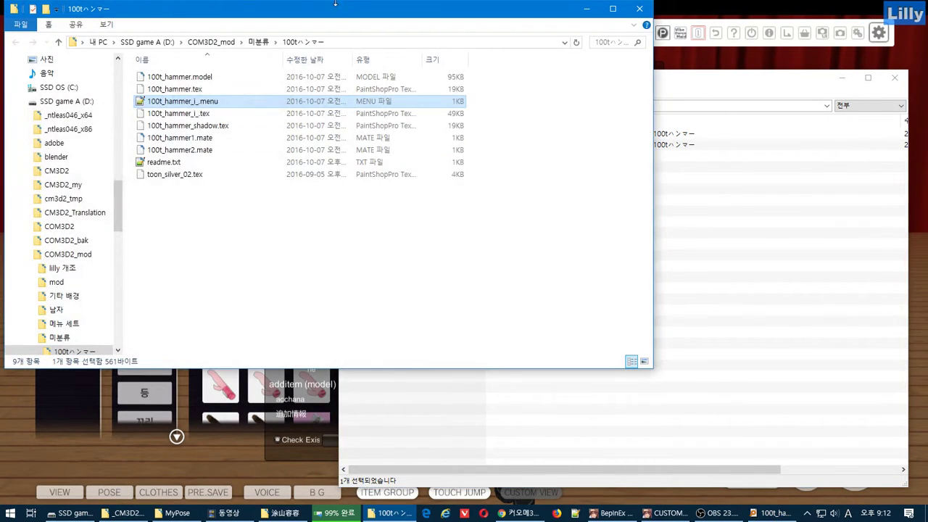
drag(347, 26, 492, 117)
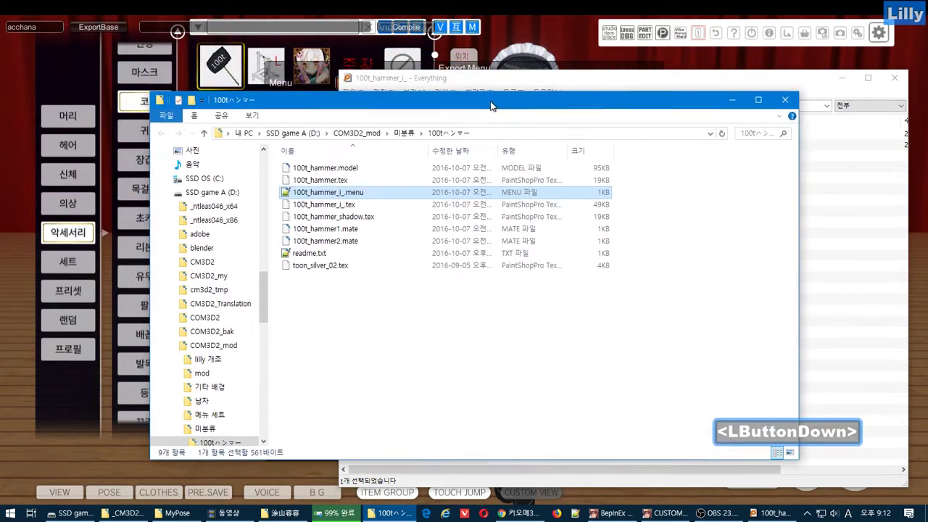
Launch Blender, dismiss the splash screen and delete the default cube.
key(super)
click(290, 296)
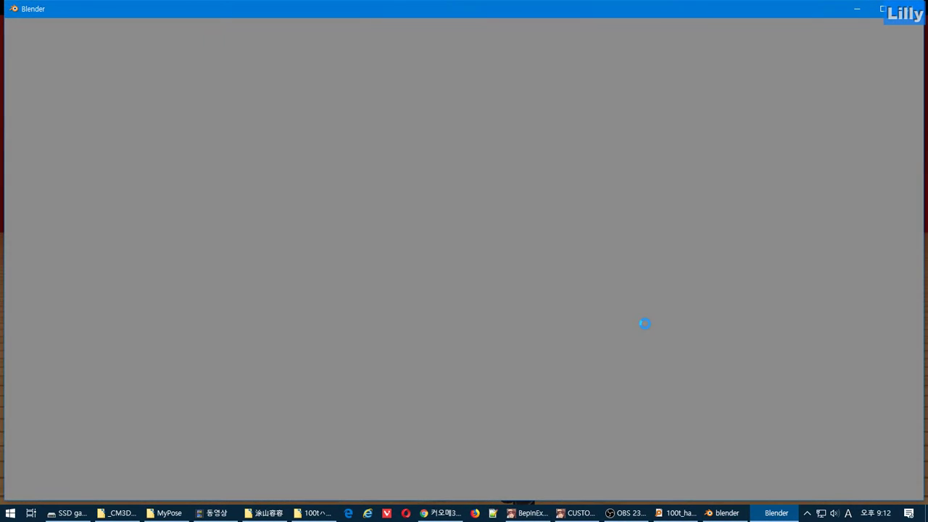
key(Escape)
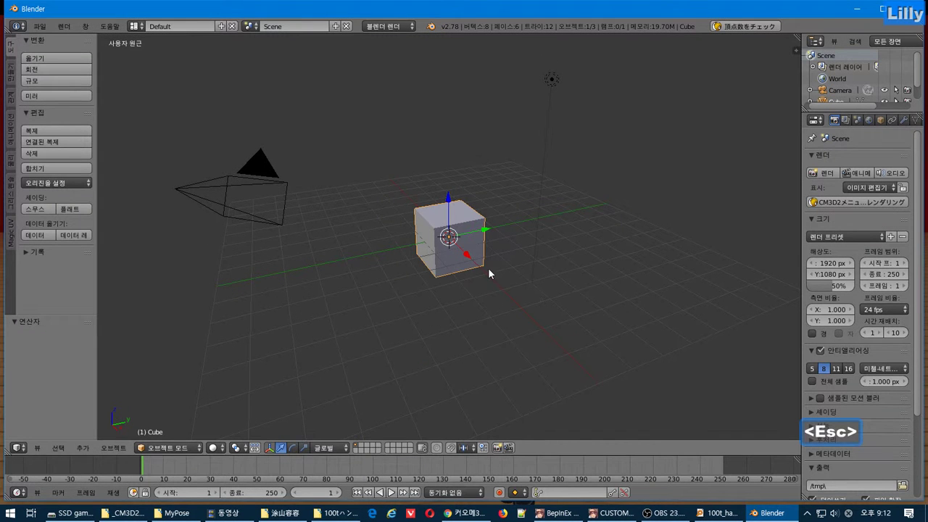
key(Delete)
key(Return)
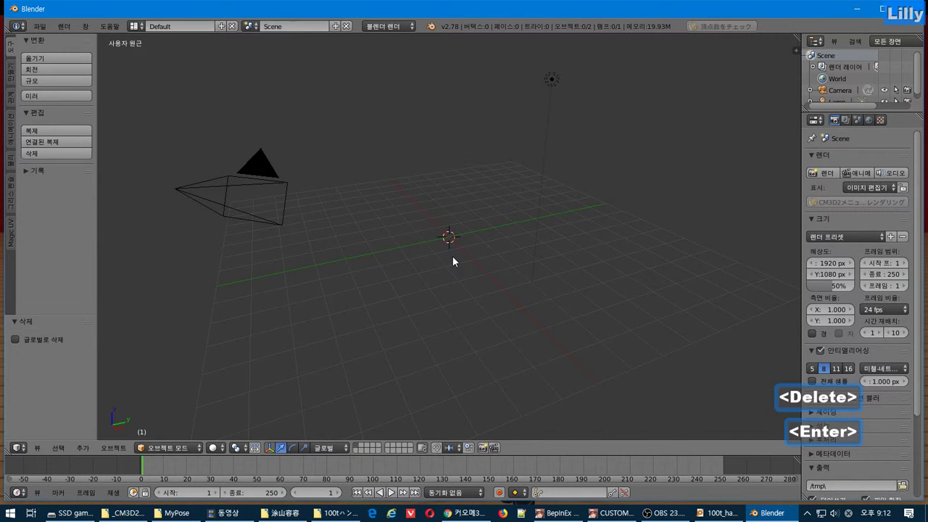
Return to File Explorer and copy the full path of the 100tハンマー folder.
key(alt+Tab)
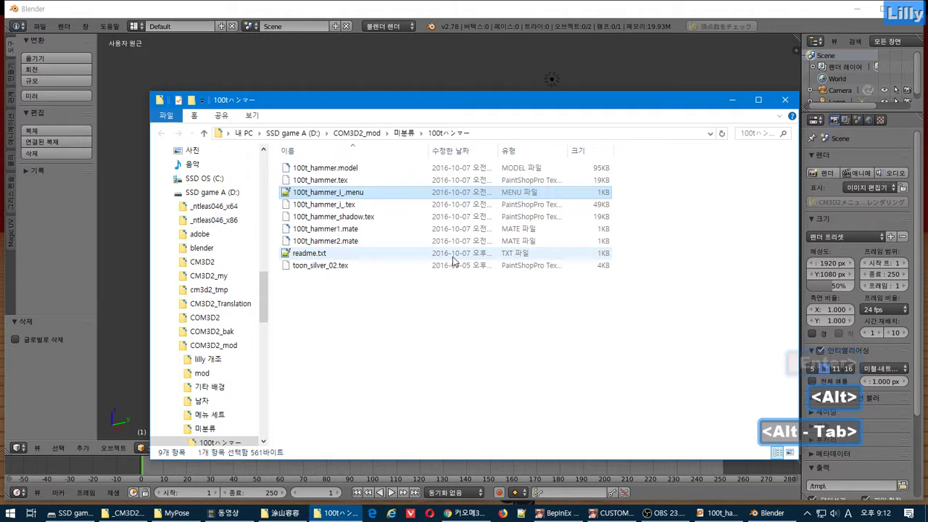
click(489, 133)
key(ctrl+c)
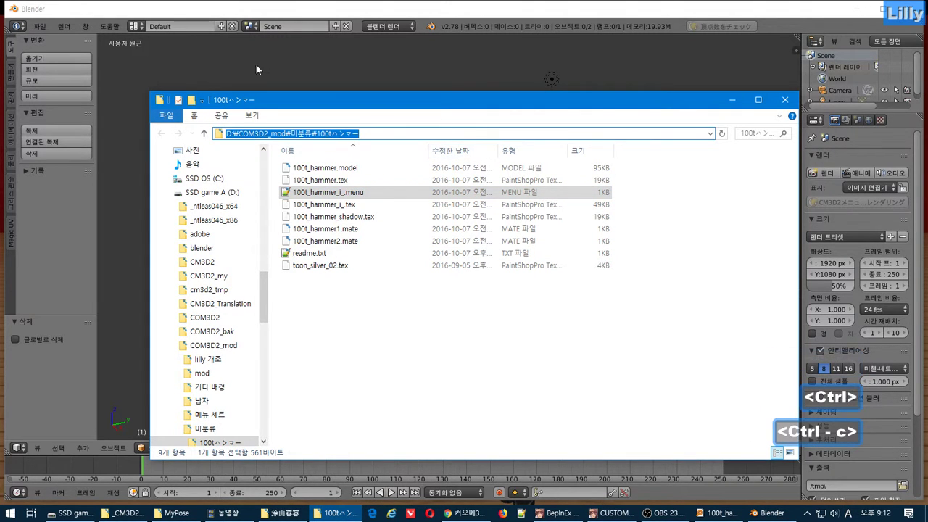
In Blender, import 100t_hammer.model as a CM3D2 model from the copied 100tハンマー folder path.
click(40, 27)
mouse_move(145, 235)
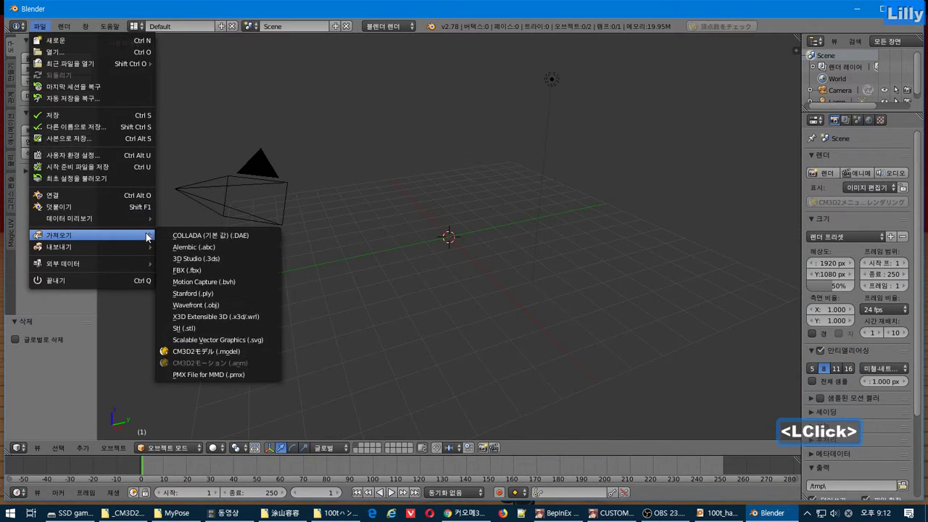
click(214, 351)
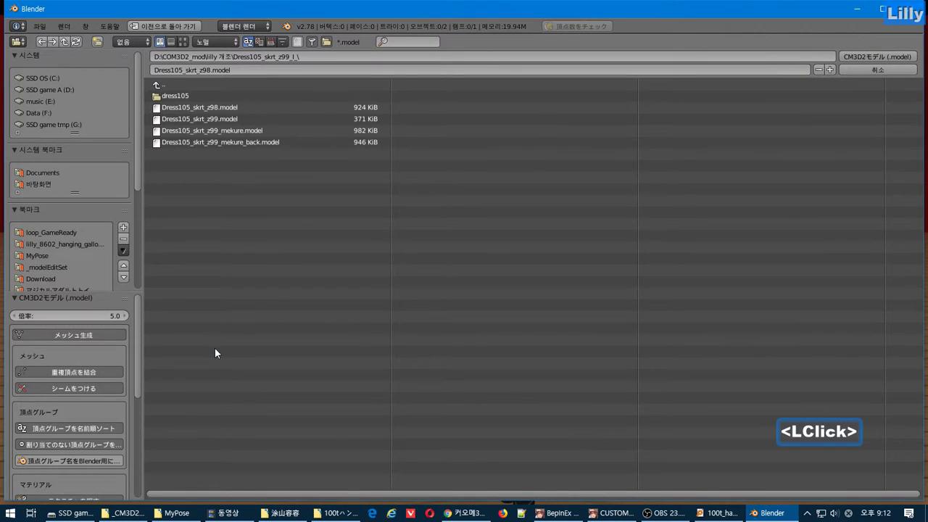
click(313, 55)
key(ctrl+v)
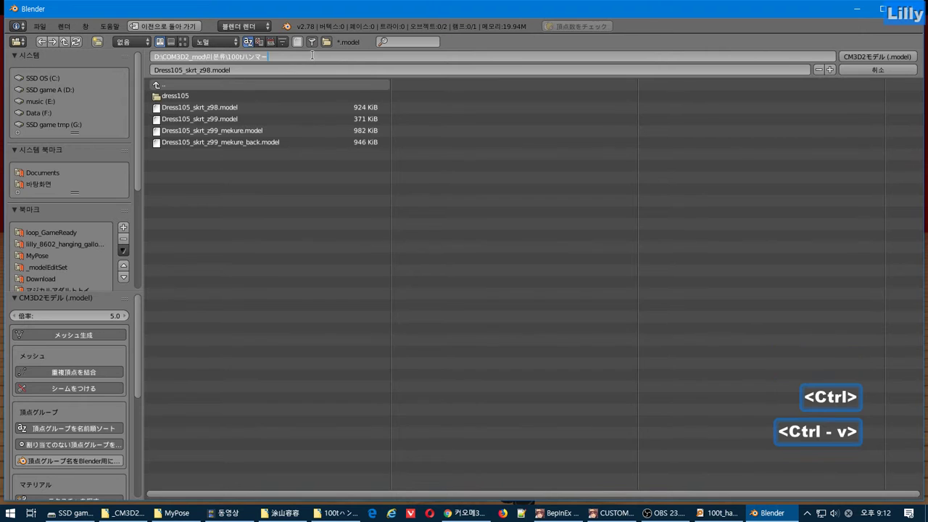
key(Return)
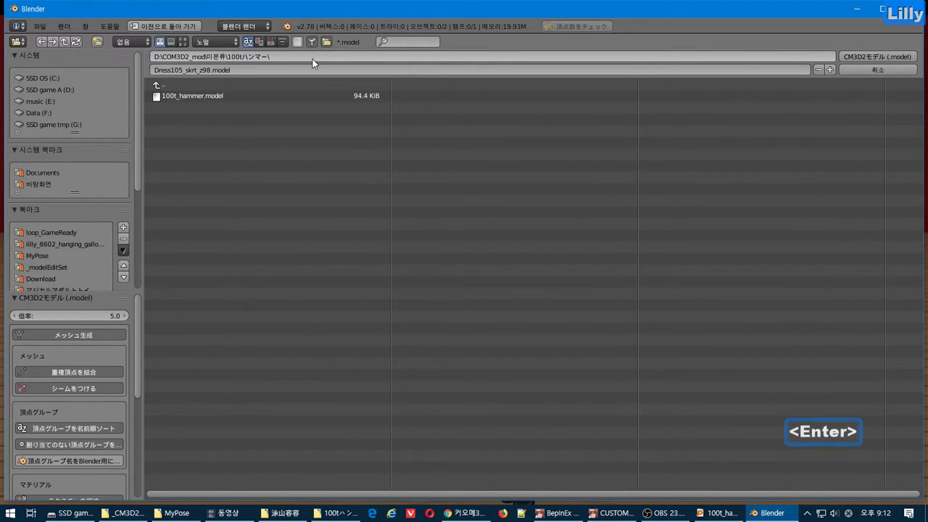
click(263, 94)
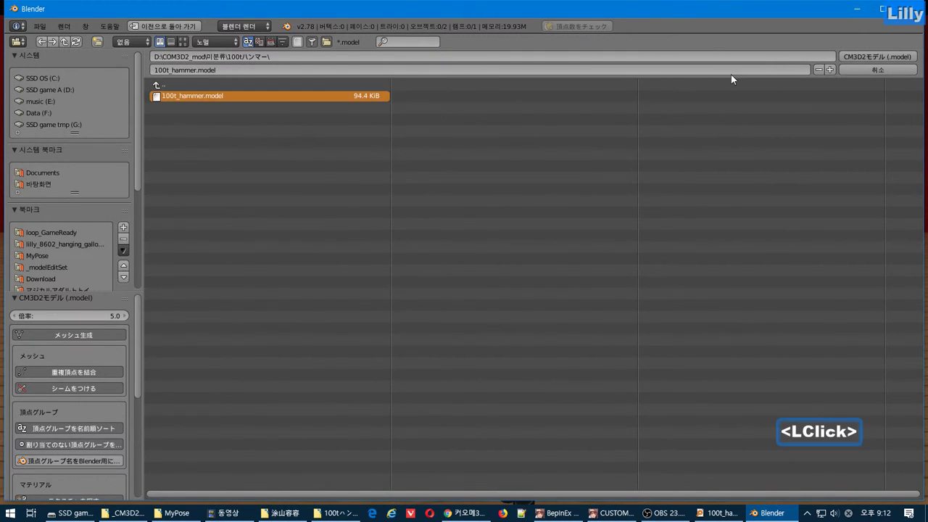
click(870, 56)
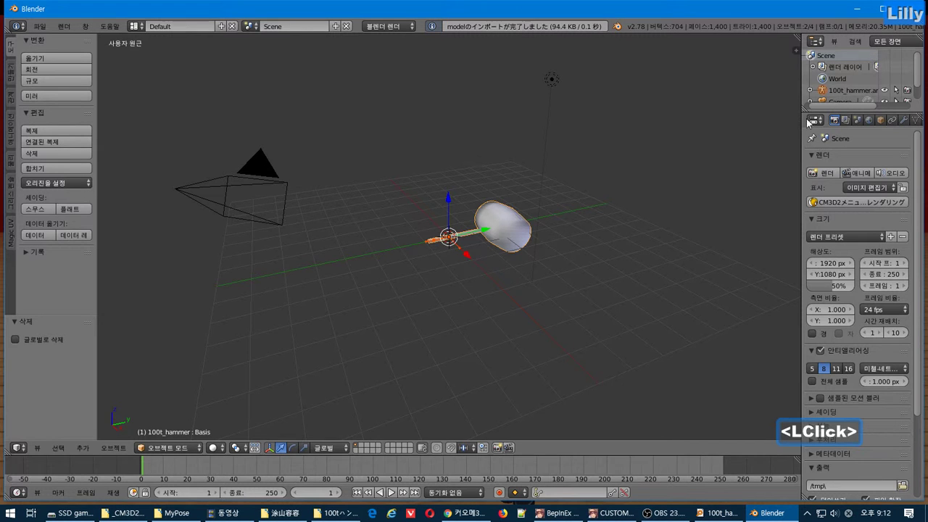
Examine the imported hammer up close in an orthographic top view.
middle_drag(540, 240, 643, 298)
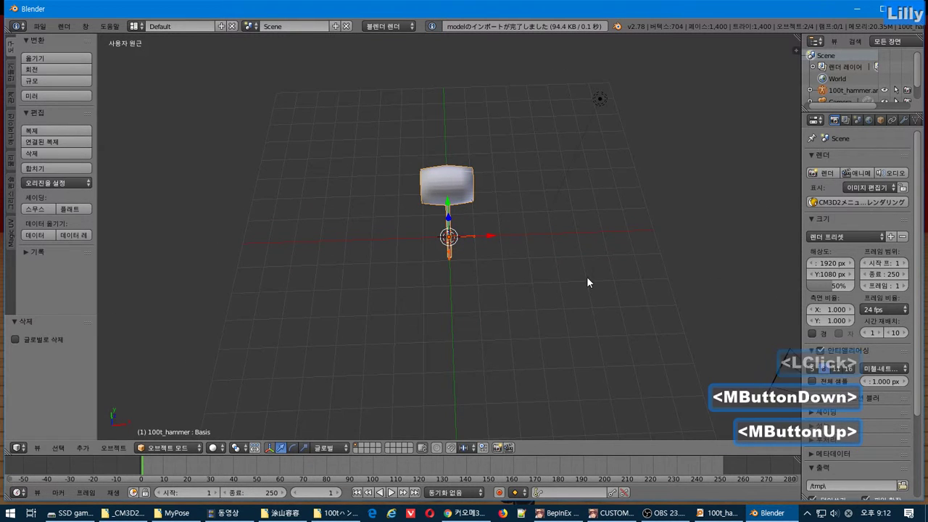
key(KP_7)
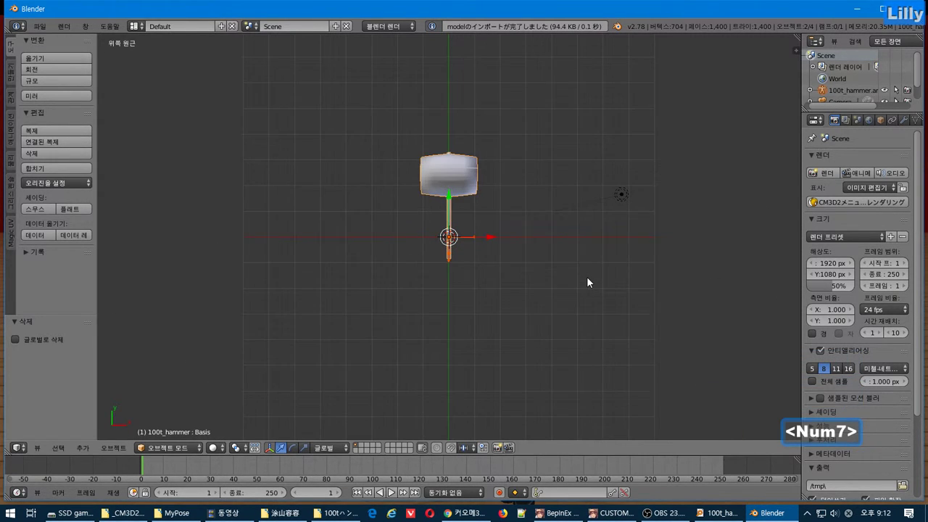
scroll(587, 279, up, 5)
shift+middle_drag(563, 269, 519, 244)
scroll(520, 244, up, 1)
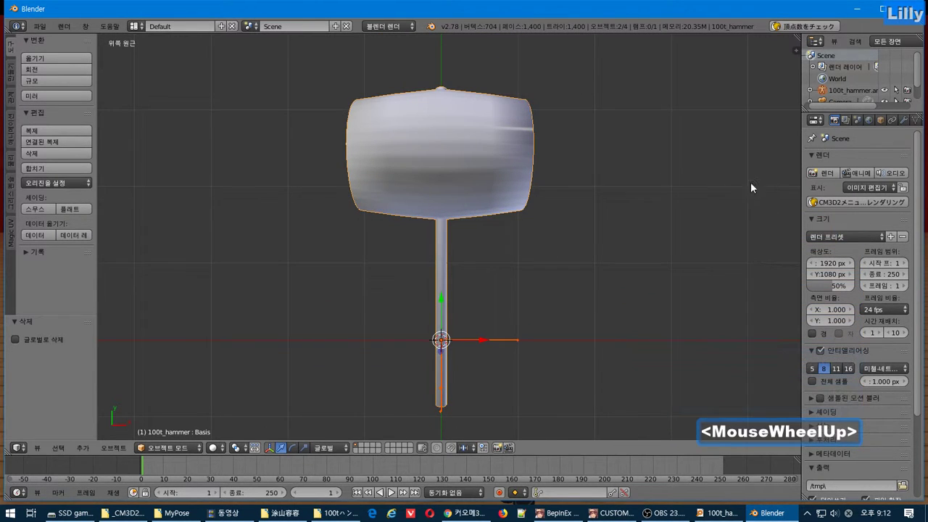
key(KP_5)
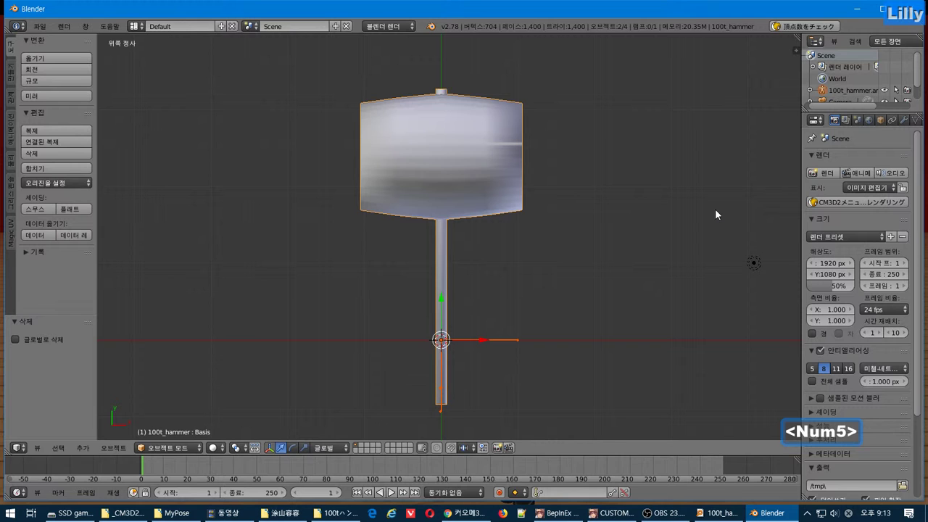
Show the hammer's mesh data and test shape key 100t_1 by raising it to 0.884 and returning it to 0.
drag(800, 224, 738, 202)
click(841, 120)
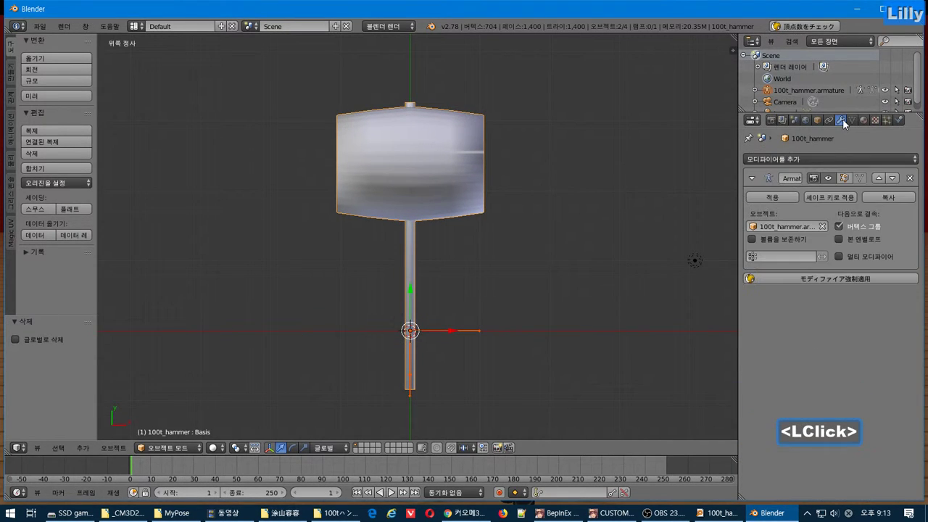
click(851, 120)
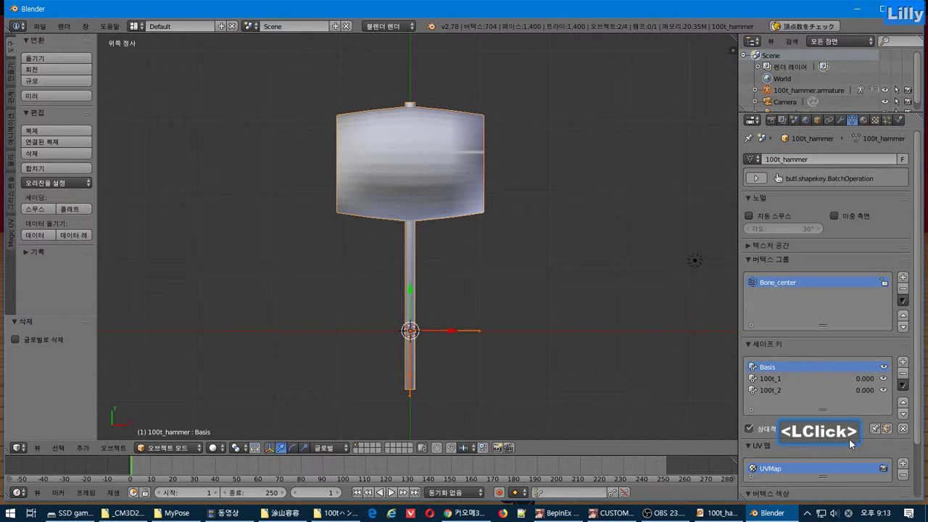
scroll(837, 368, down, 3)
click(775, 316)
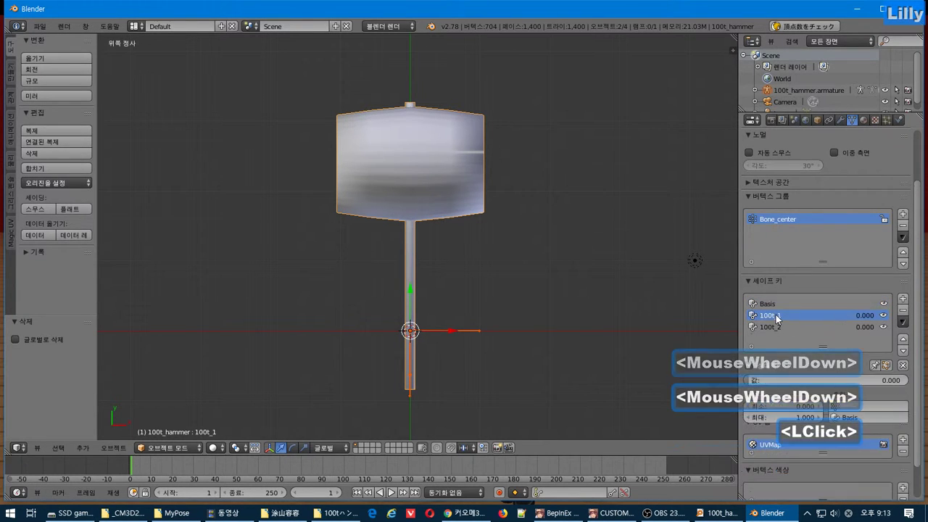
drag(786, 380, 887, 380)
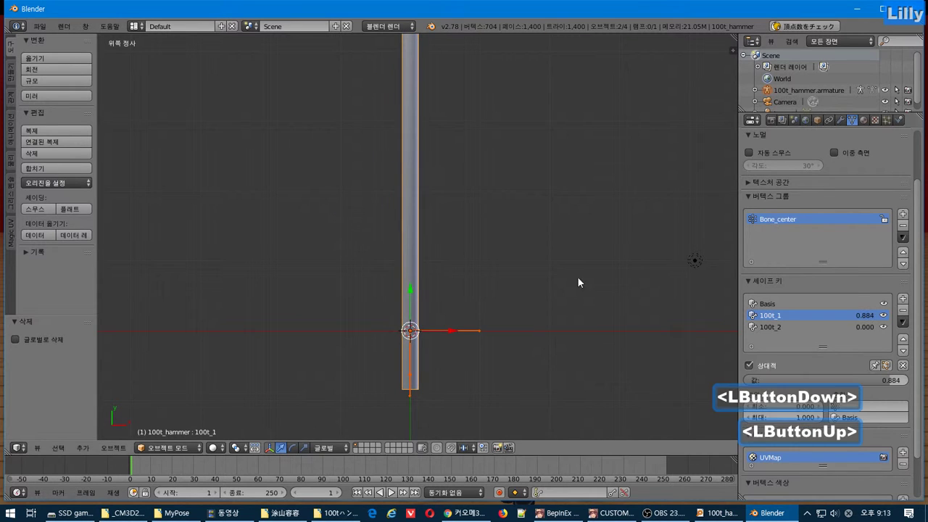
scroll(523, 231, down, 6)
shift+middle_drag(490, 188, 475, 327)
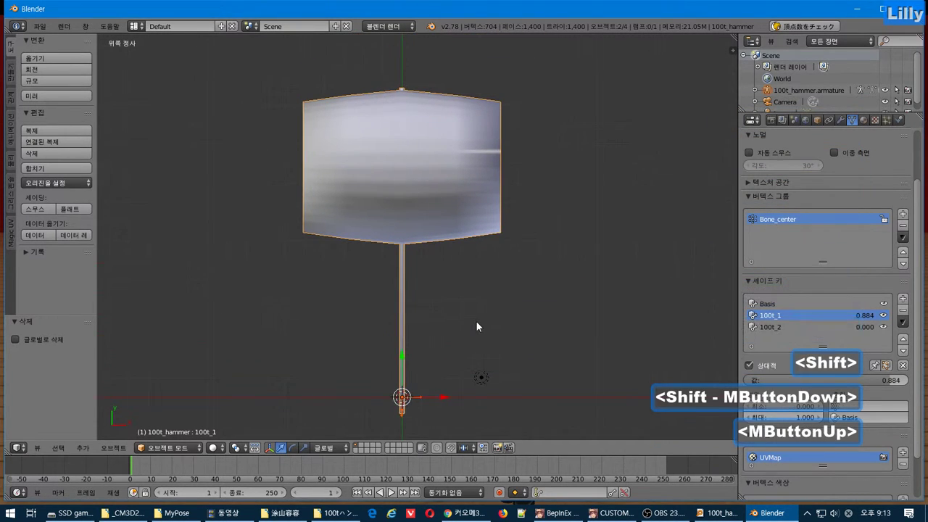
scroll(507, 324, up, 1)
mouse_move(834, 380)
mouse_down()
mouse_move(696, 380)
mouse_move(816, 380)
mouse_up()
Test shape key 100t_2 from the top, front and right views by raising its value and returning it to 0.
click(769, 327)
drag(892, 380, 750, 380)
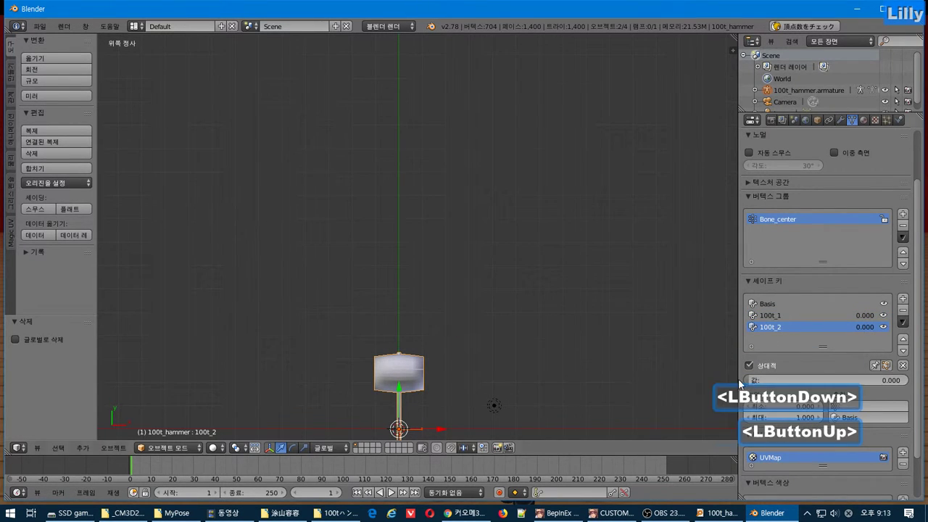
key(KP_1)
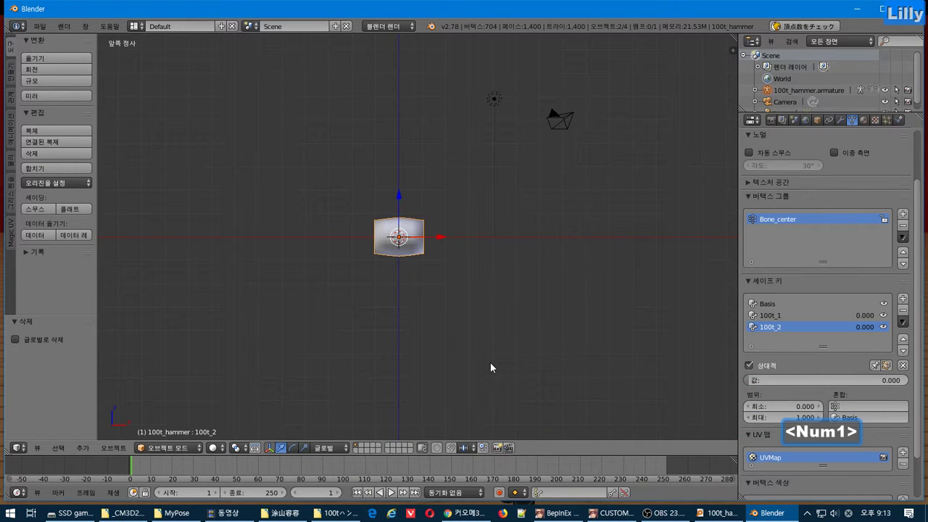
drag(774, 380, 694, 357)
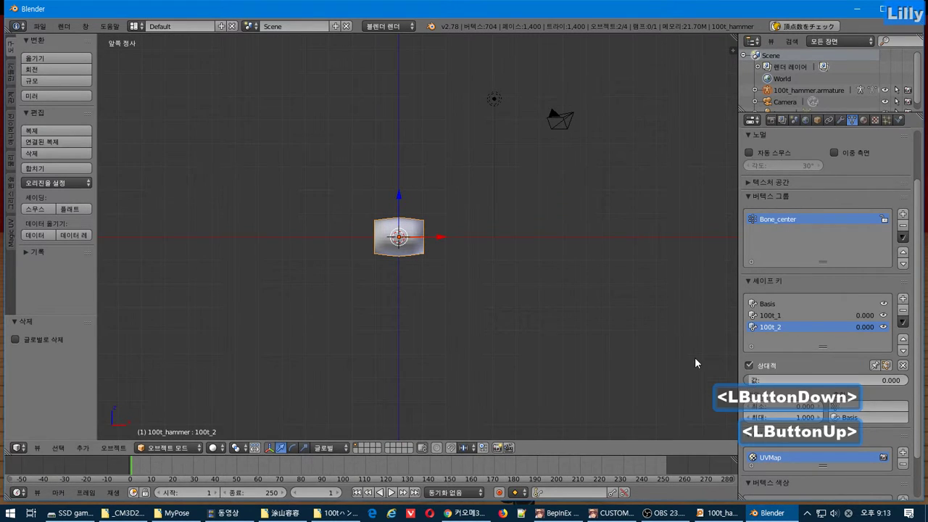
key(KP_3)
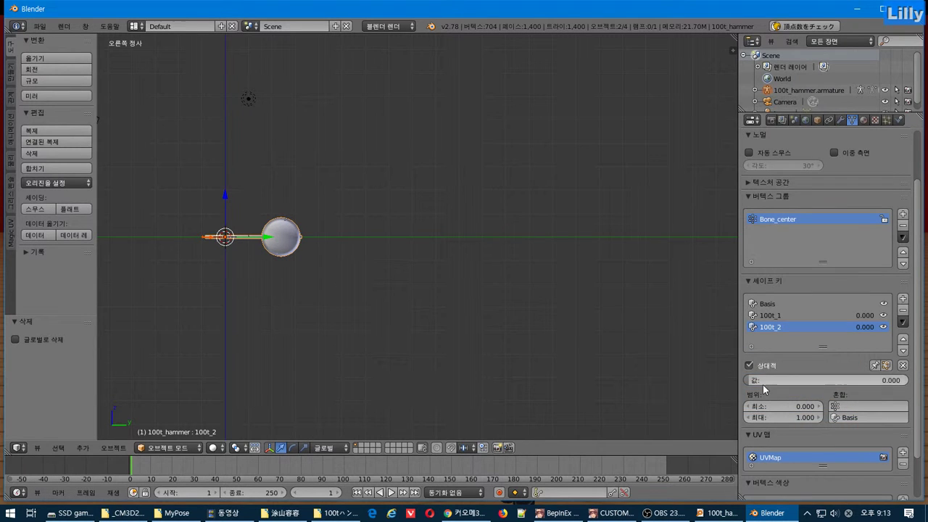
drag(752, 380, 833, 380)
drag(909, 380, 735, 384)
Switch back to the game window showing the accessory's export settings.
key(alt+Tab)
key(alt+Tab)
key(alt+Tab)
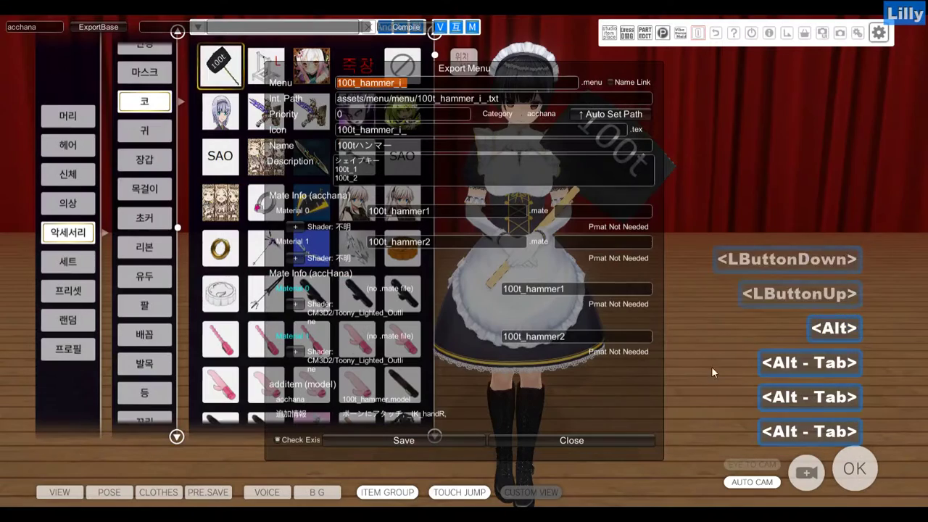
Leave the export settings and open the in-game shape key list, showing its last entries.
click(684, 305)
key(F12)
key(F4)
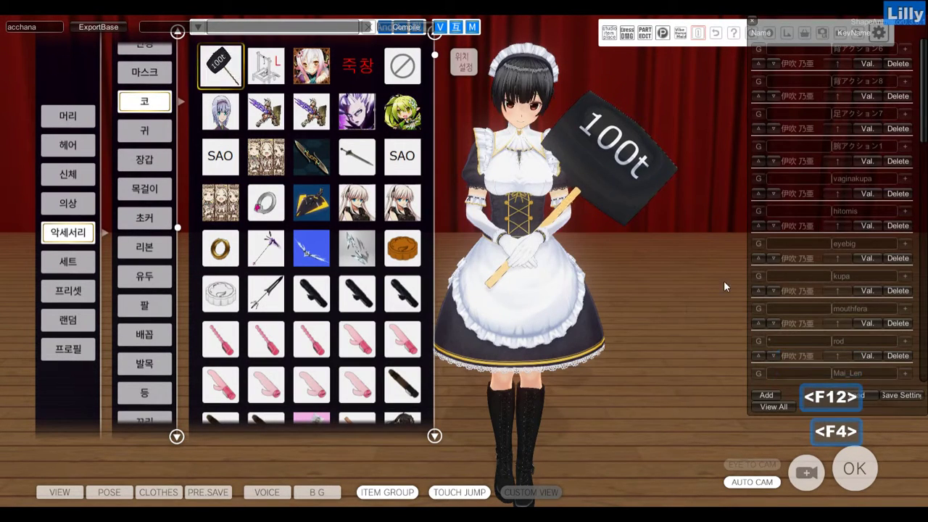
drag(925, 128, 911, 398)
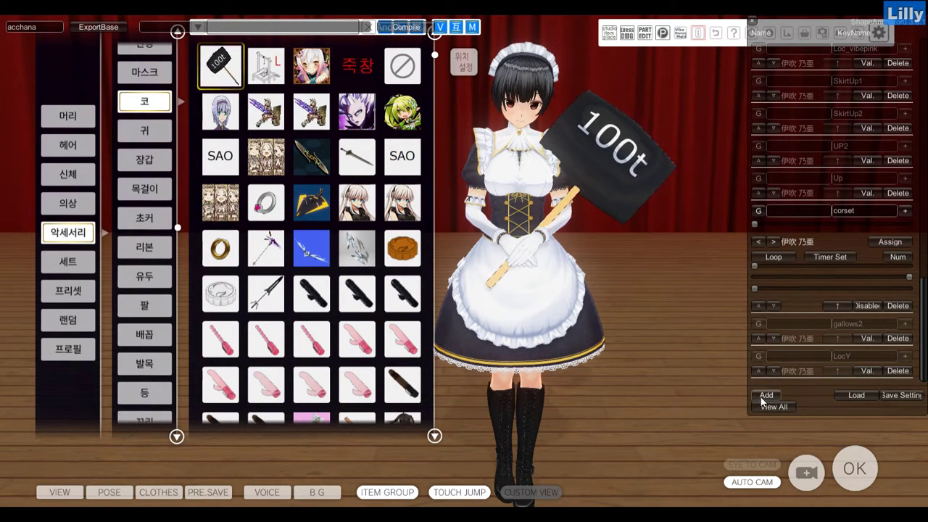
Add a shape key entry, assign it to 100t_2 and test its value on the maid's hammer.
click(765, 395)
drag(922, 319, 923, 340)
double_click(905, 310)
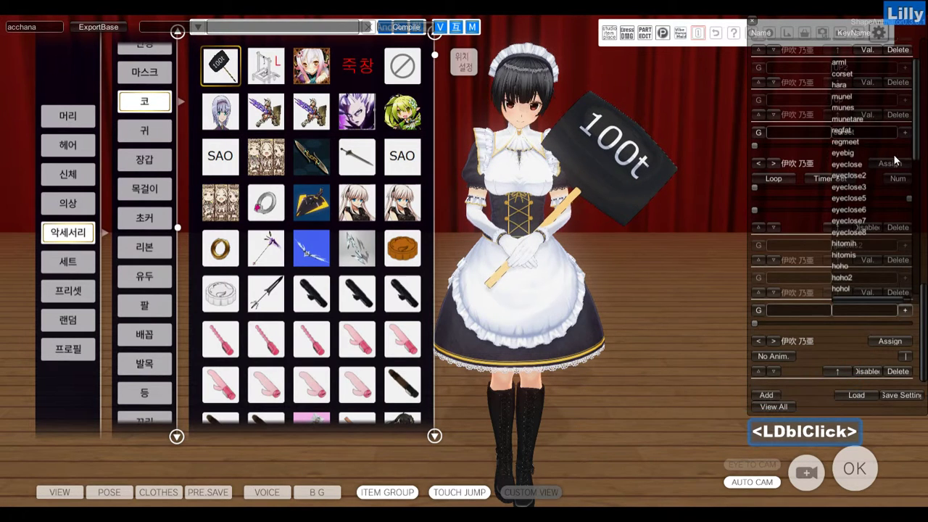
drag(918, 133, 918, 284)
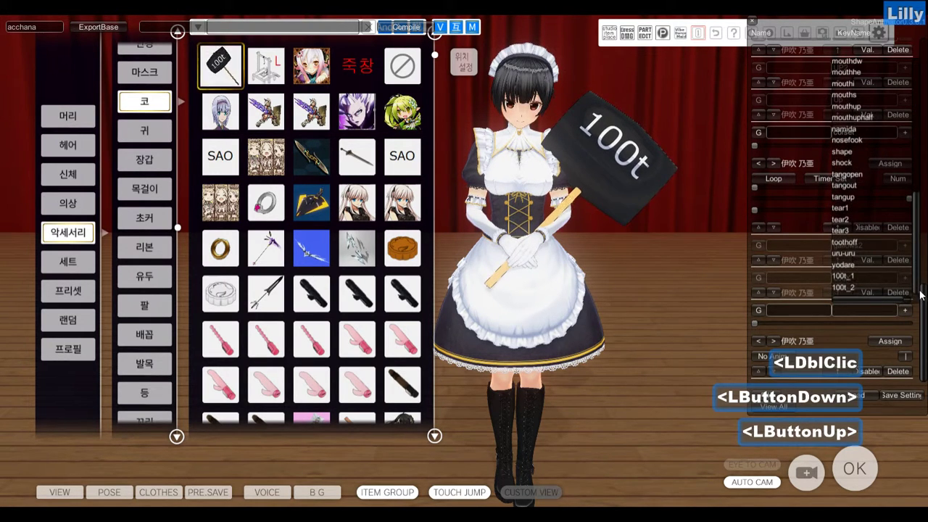
click(882, 289)
drag(797, 320, 771, 325)
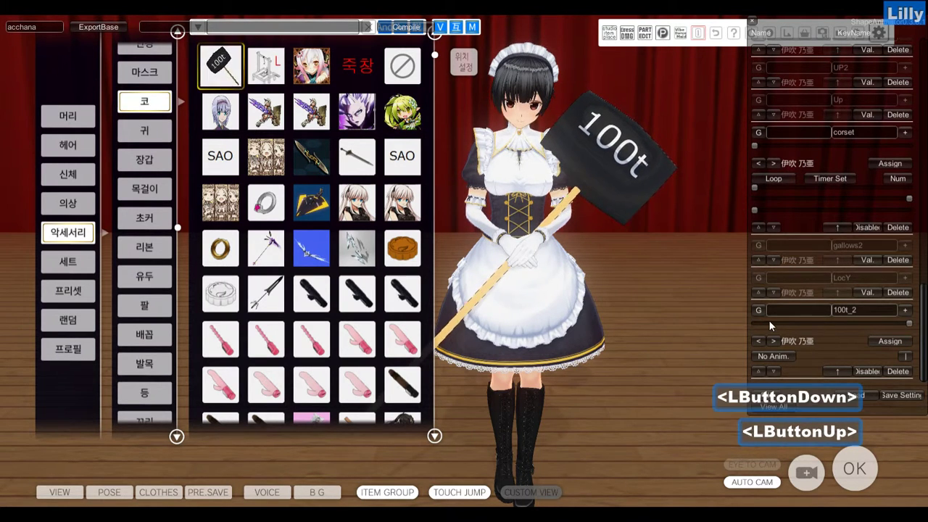
Switch from the game to the blank Notepad++ document.
key(alt+Tab)
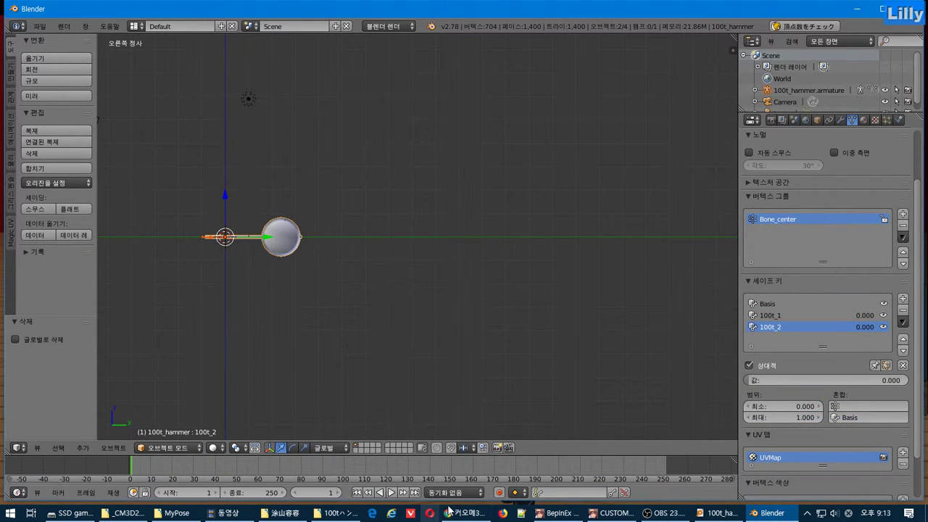
click(530, 514)
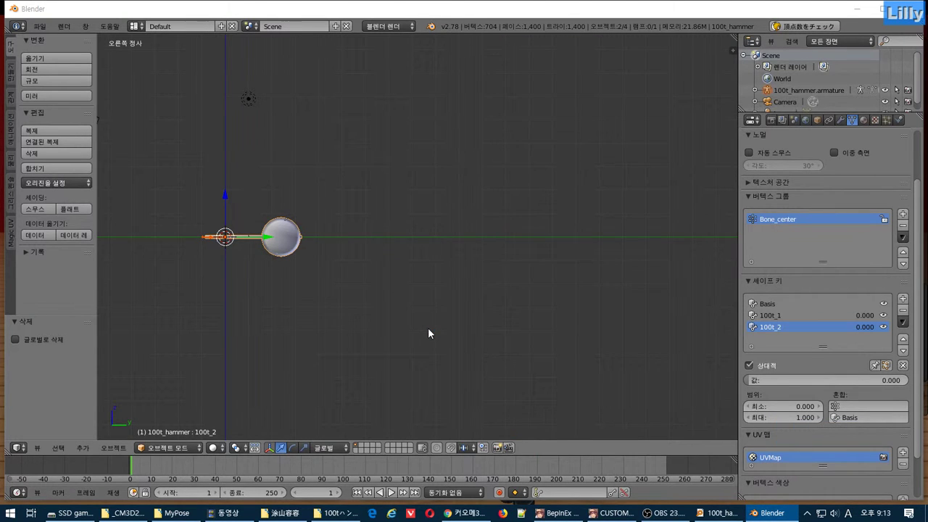
text(aj)
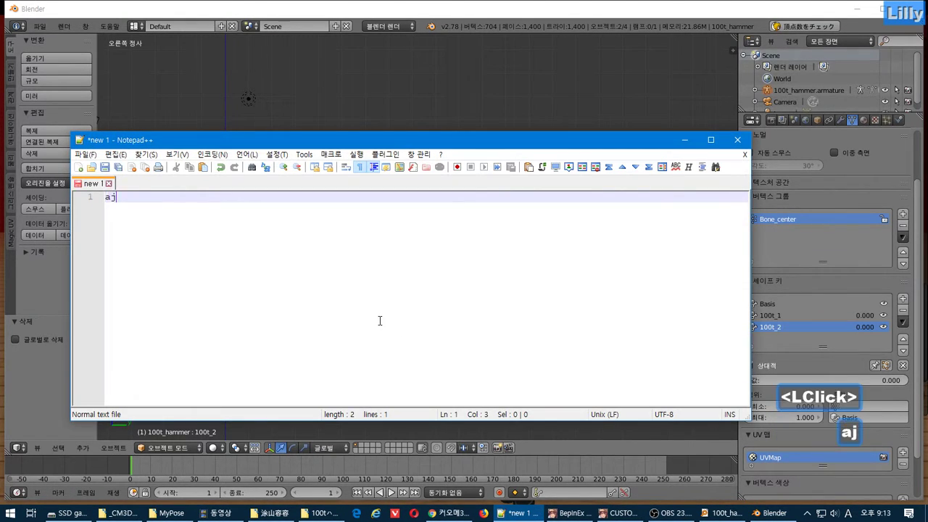
text(flqnqns)
key(BackSpace)
key(BackSpace)
key(BackSpace)
key(BackSpace)
key(BackSpace)
key(BackSpace)
key(BackSpace)
key(BackSpace)
key(BackSpace)
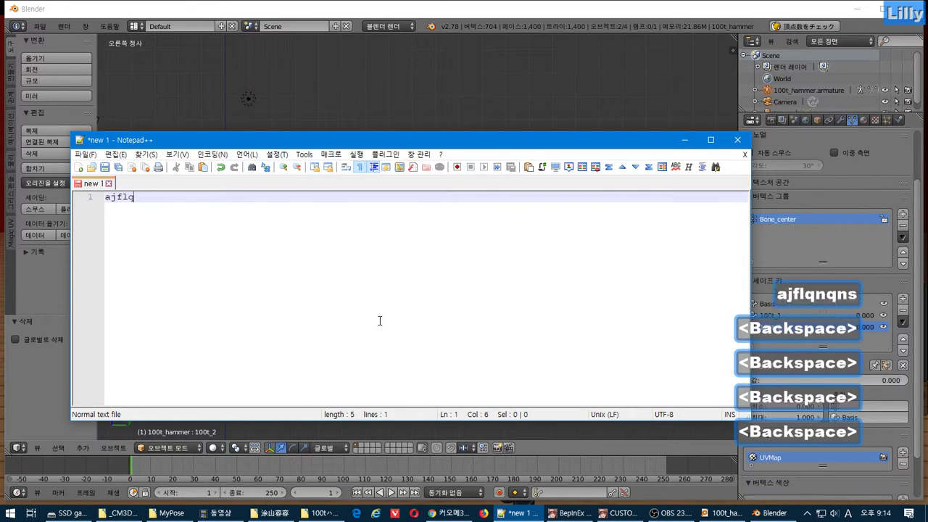
Write the Korean note "머리 부분이 길어지는게 아니라서 머리 부분이 이동하도록 세이프키 추가할거".
key(Hangul)
text(ajfl qnqnsdl rlfdjw)
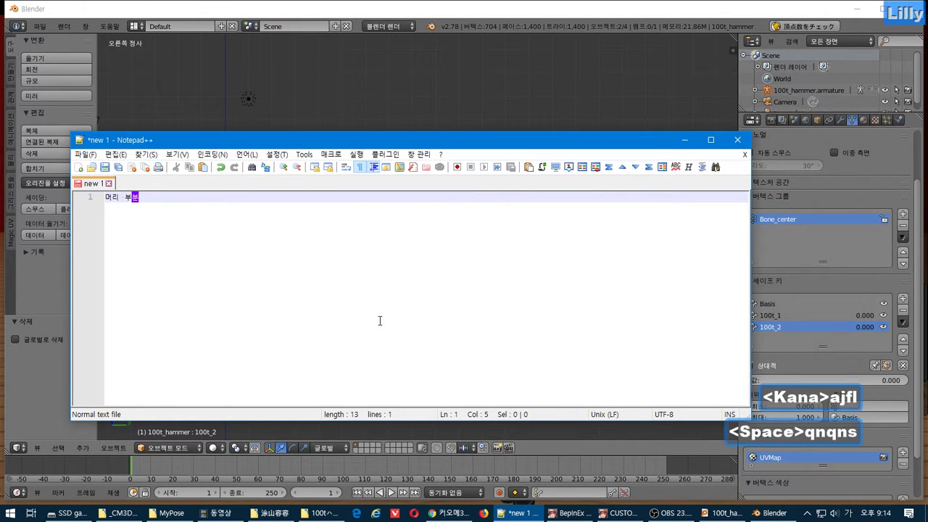
text(lsmsrp d)
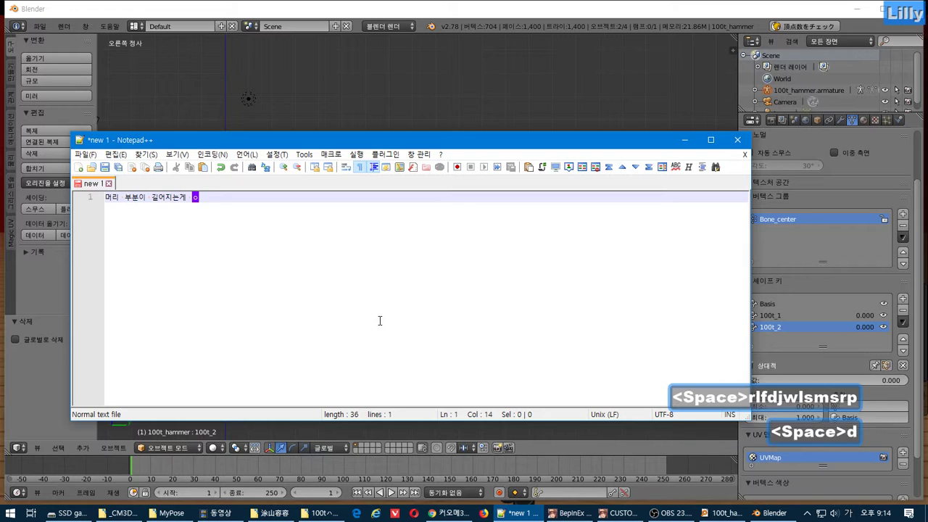
text(kslfktj ajfl qnqns)
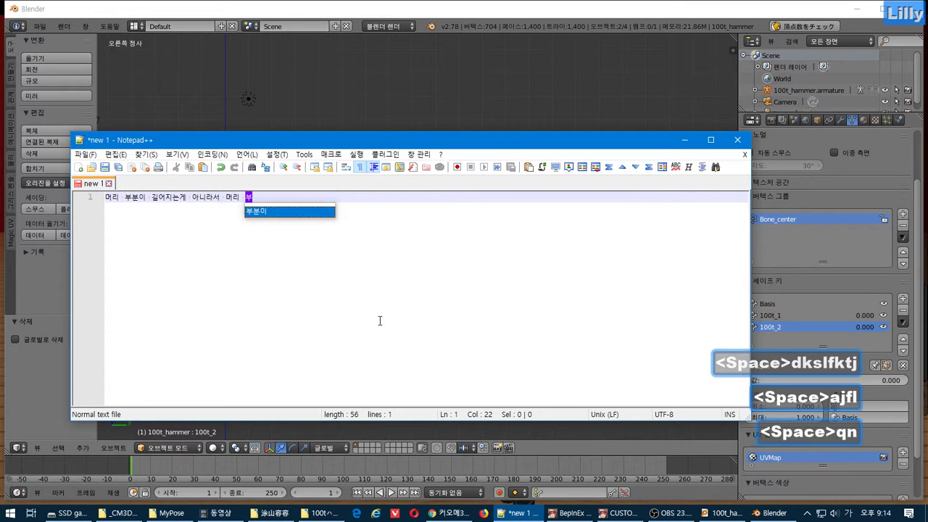
text(dl dlehdgkehfh)
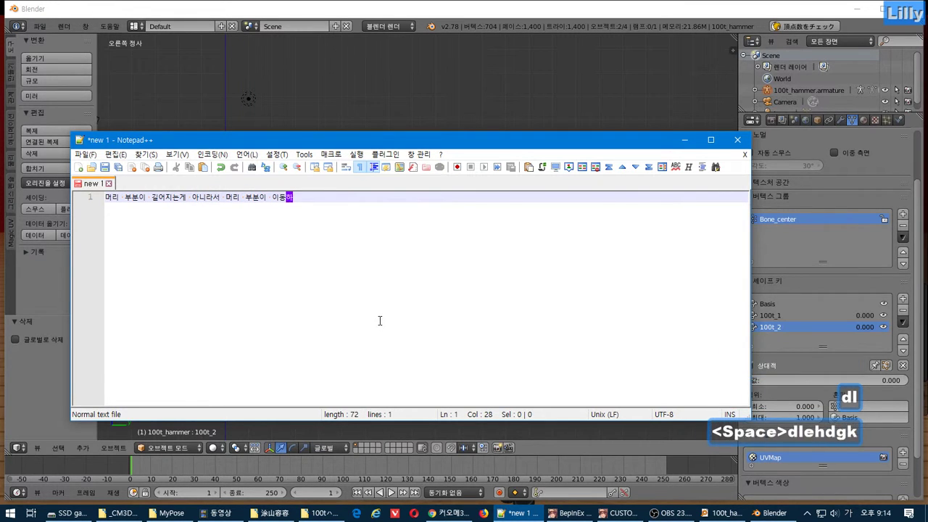
text(r tpf)
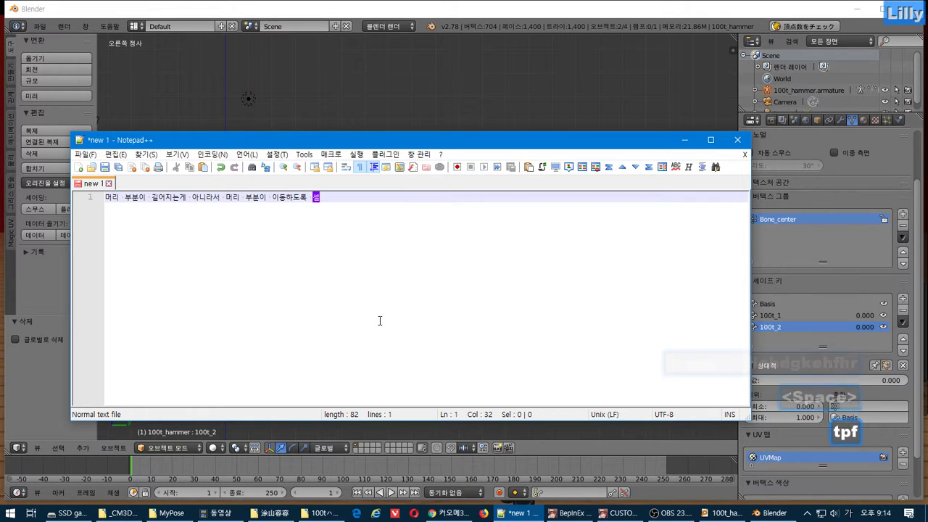
key(BackSpace)
text(dlvmzl cn)
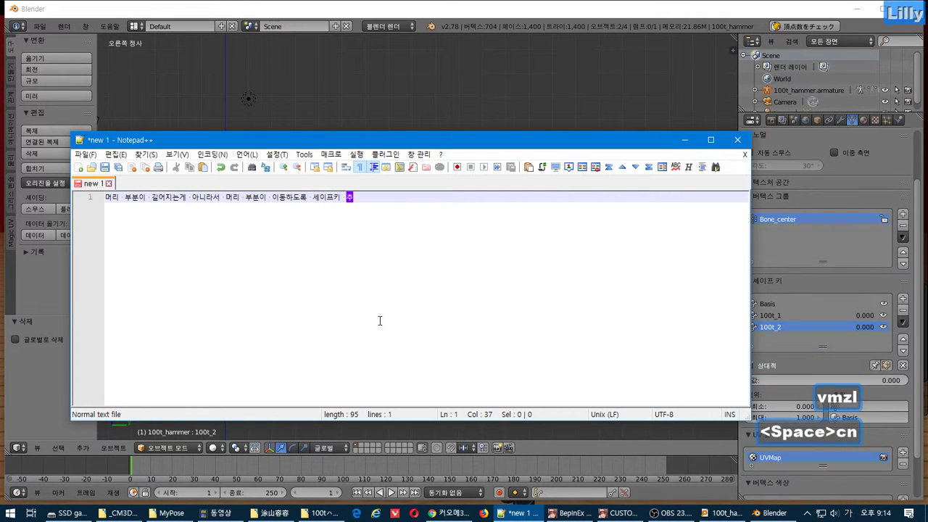
text(rkgkfrj)
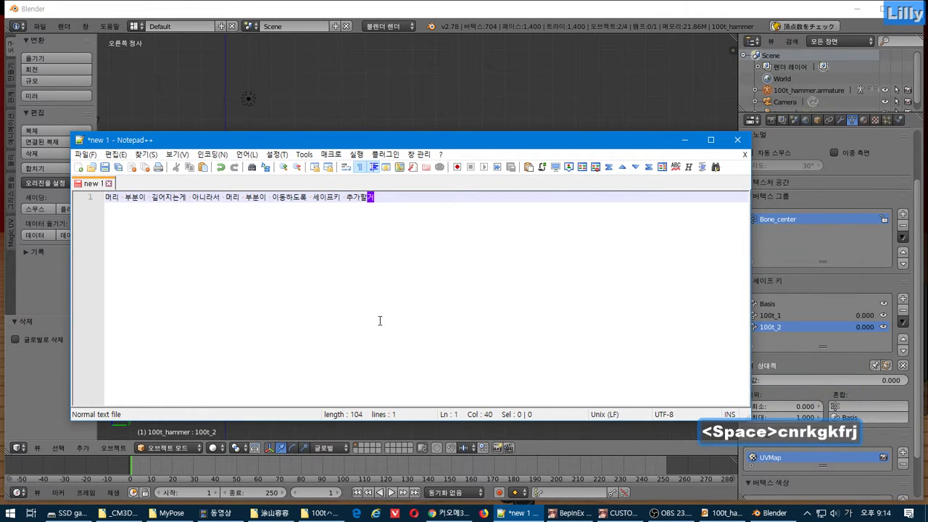
Switch to Blender and add a shape key to the hammer, naming it with the copied name of 100t_2.
click(382, 11)
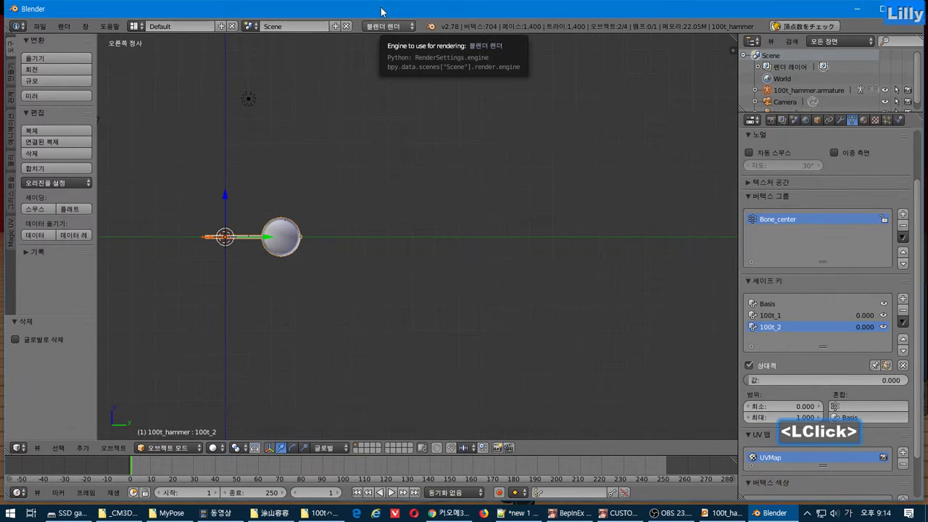
click(776, 330)
key(ctrl+c)
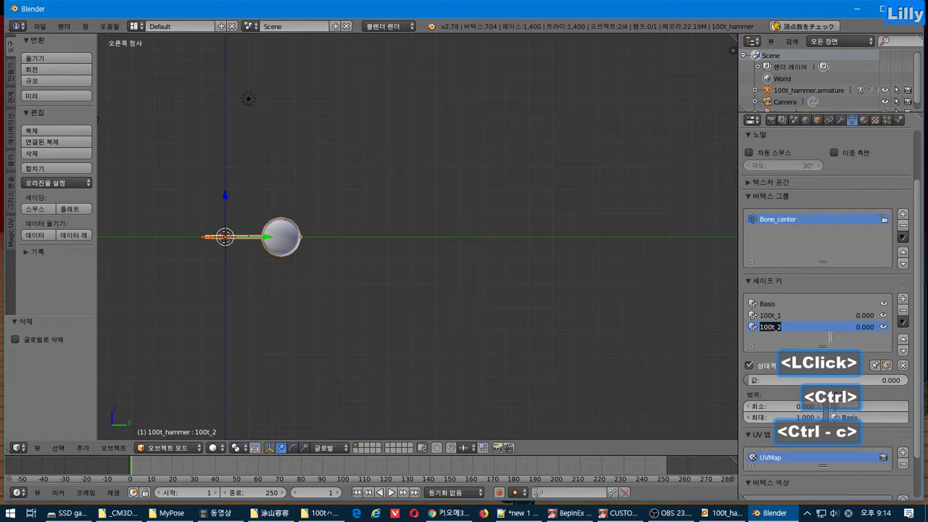
click(906, 300)
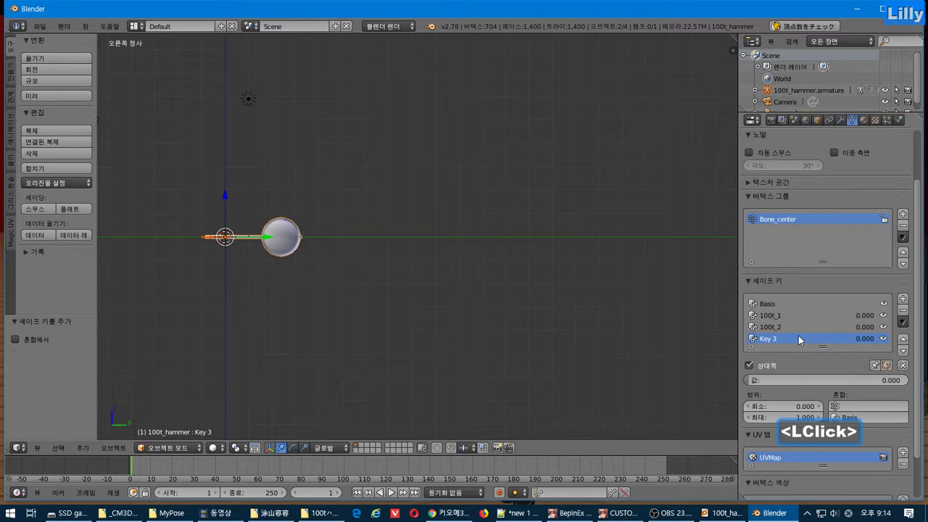
double_click(772, 338)
key(ctrl+v)
click(807, 343)
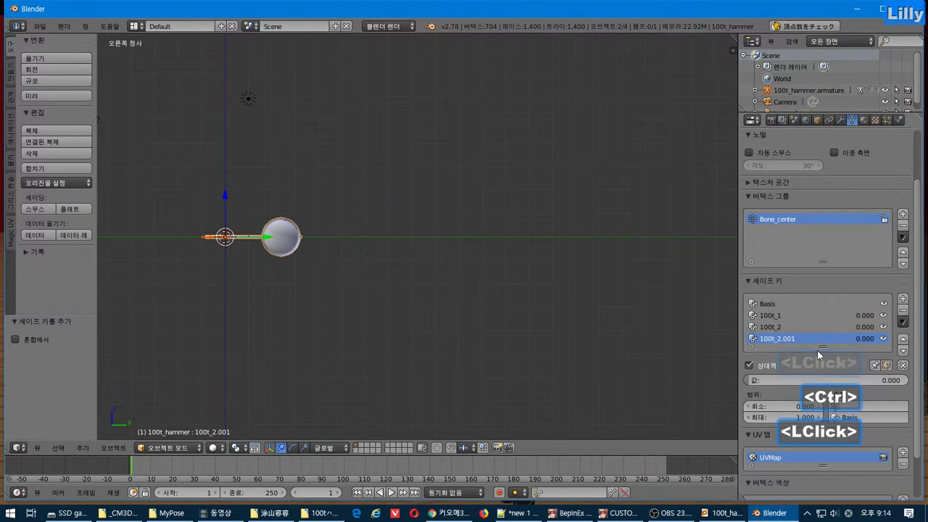
Rename the newly added shape key as 100t_3 and set its value to 1.000.
key(F2)
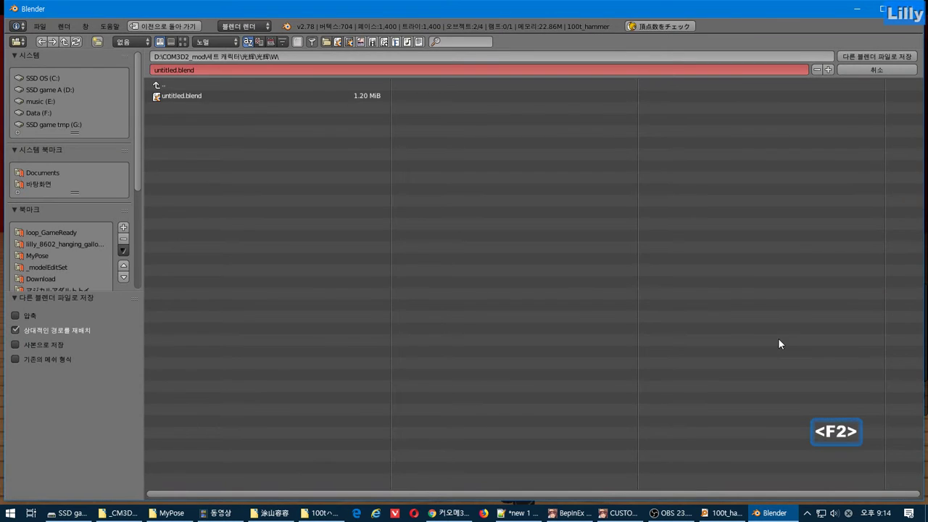
key(Escape)
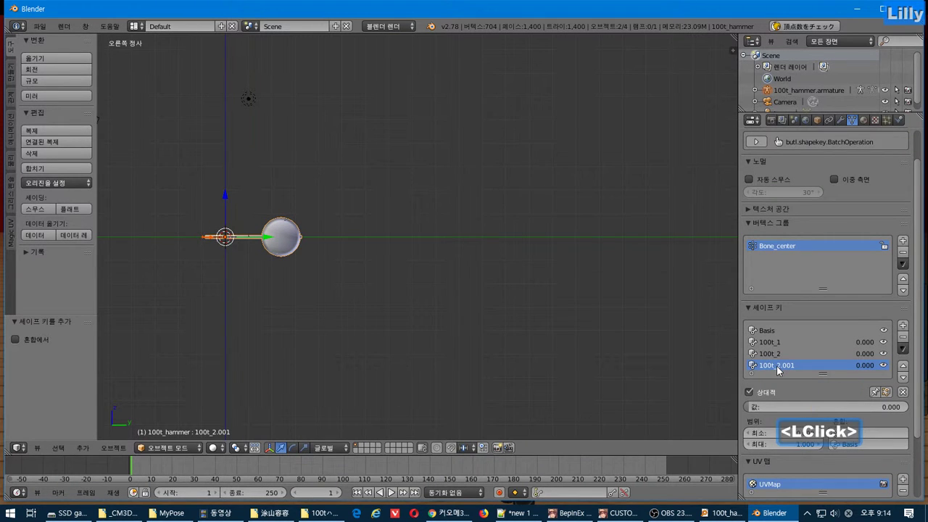
double_click(777, 366)
drag(775, 366, 796, 366)
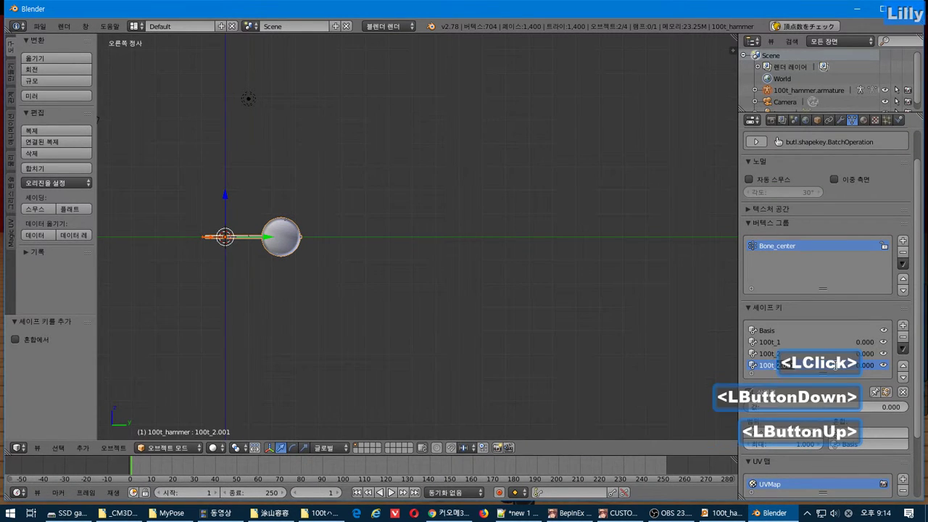
text(3)
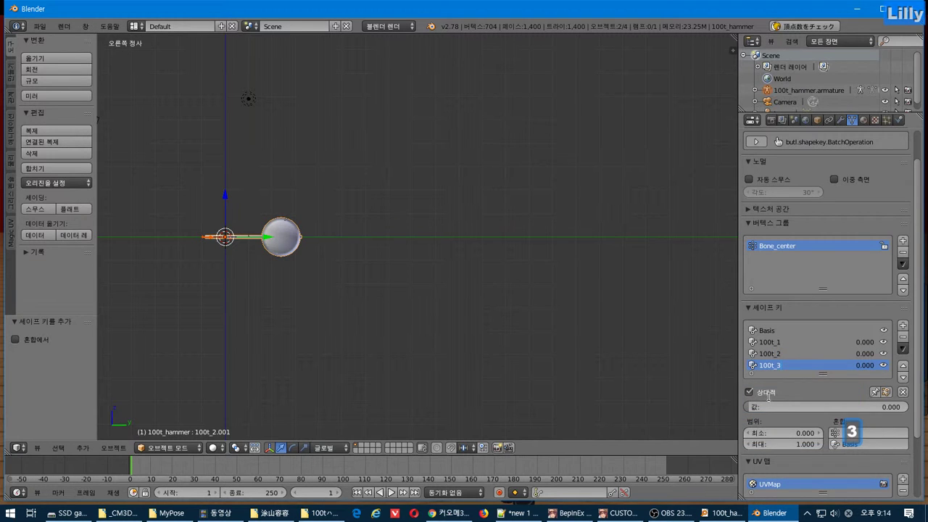
click(827, 407)
drag(856, 407, 910, 411)
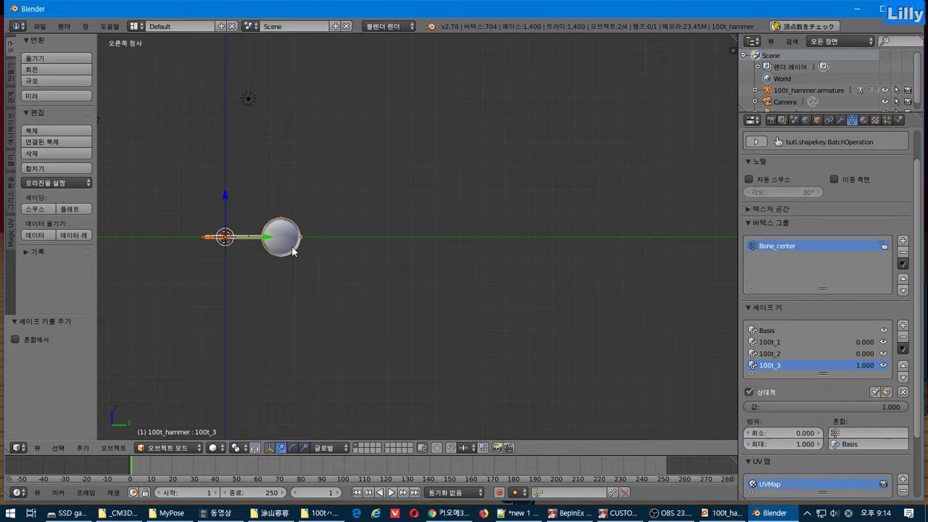
Enter Edit Mode, allow selection through the mesh and box-select the hammer's head together with the handle end inside it.
key(Tab)
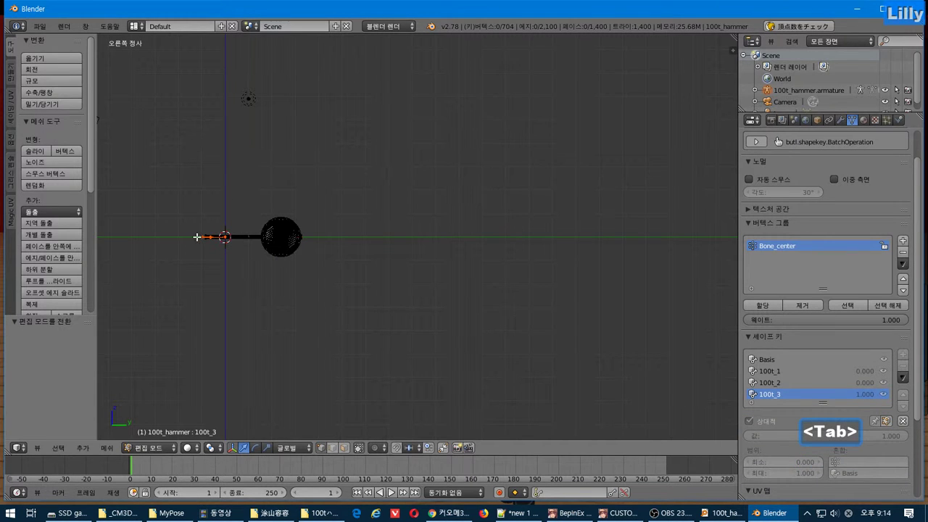
scroll(198, 237, up, 4)
shift+middle_drag(219, 240, 558, 246)
scroll(559, 248, up, 4)
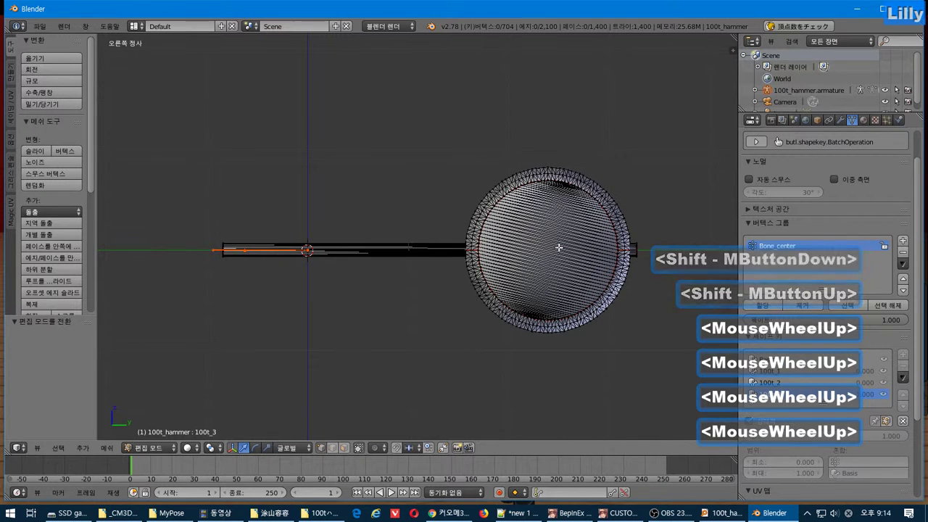
scroll(561, 248, up, 1)
scroll(590, 253, down, 3)
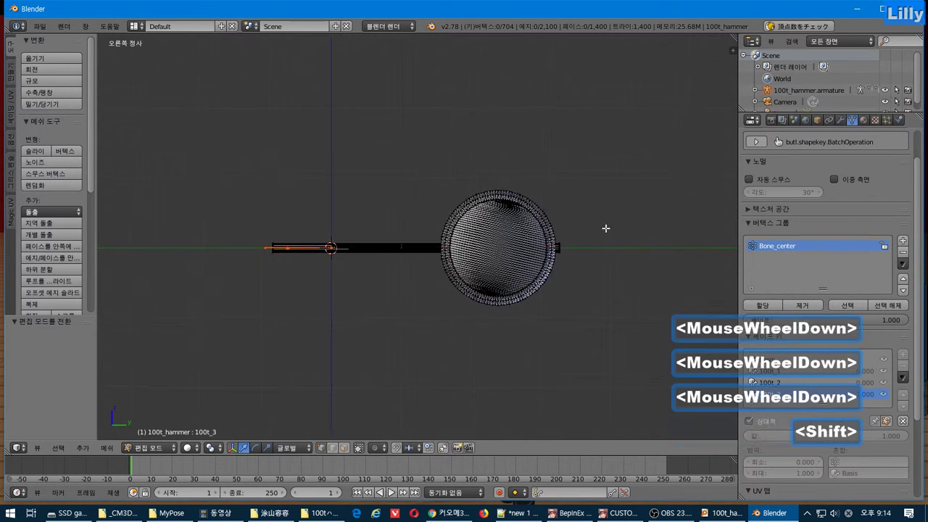
shift+middle_drag(605, 227, 458, 241)
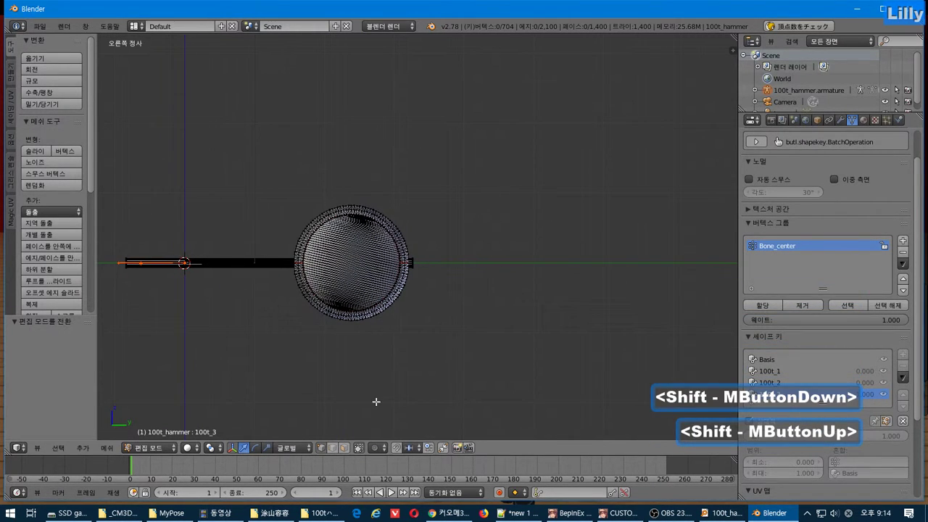
click(359, 447)
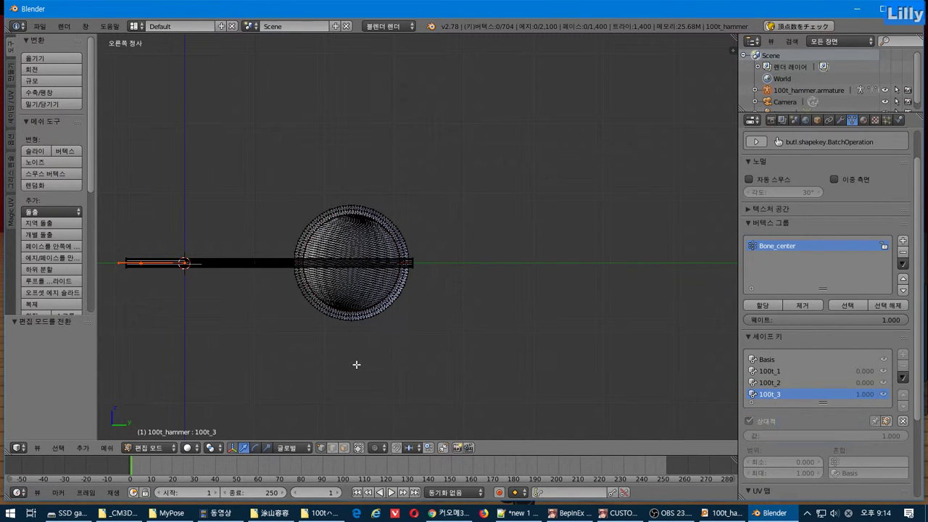
key(b)
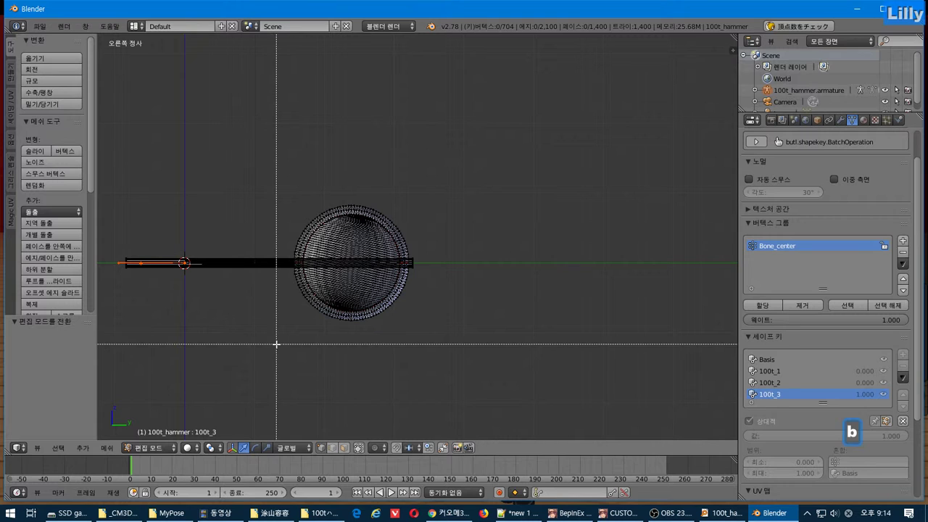
drag(277, 344, 469, 163)
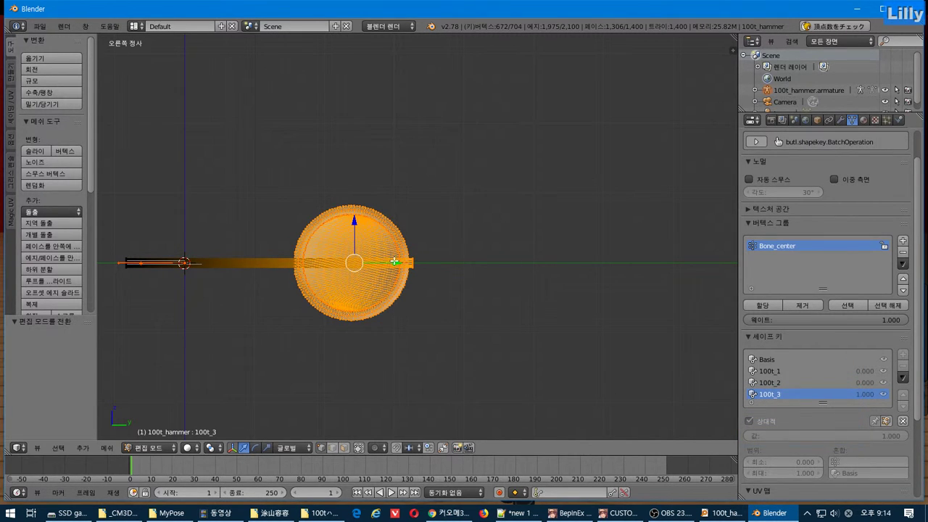
Try moving the selected hammer head outward along the handle's Y direction, and undo the move.
drag(396, 262, 564, 240)
key(ctrl+z)
Move the selected hammer head and handle end 2 units along the global Y axis and leave Edit Mode.
key(g)
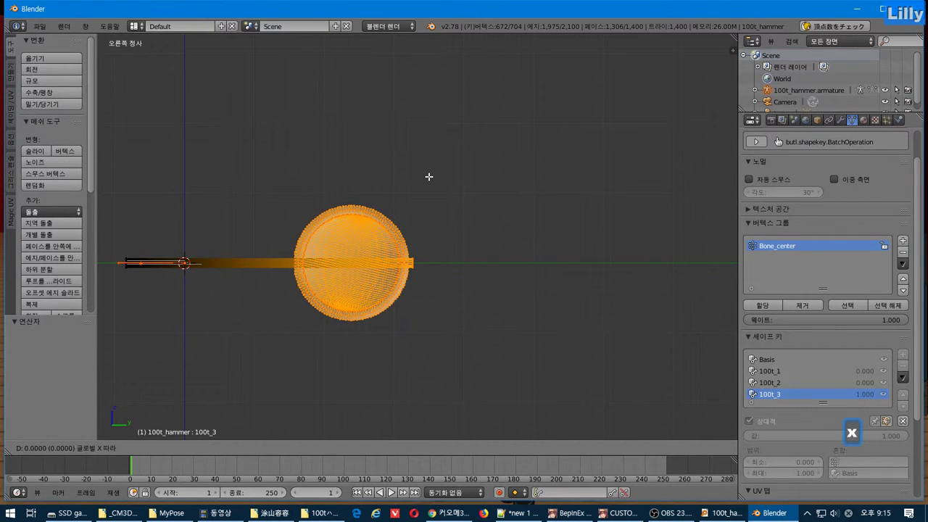
key(KP_1)
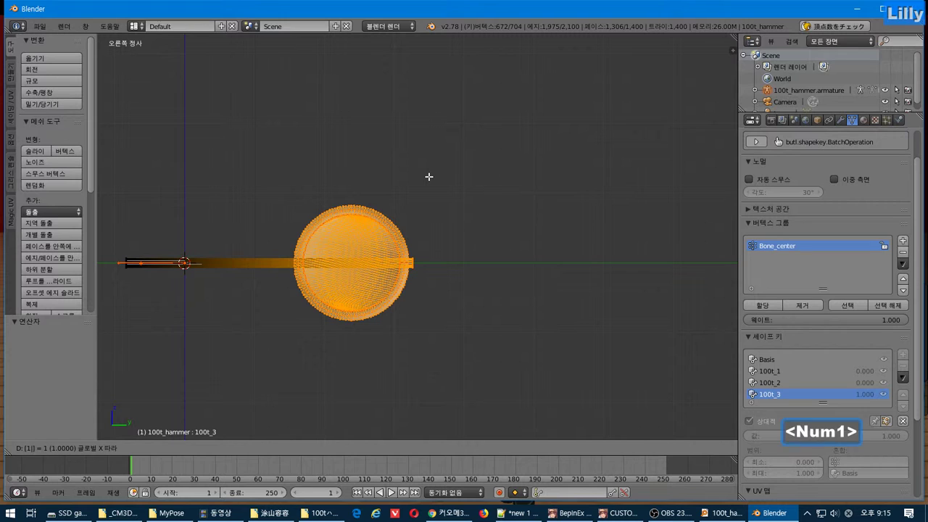
key(KP_2)
key(BackSpace)
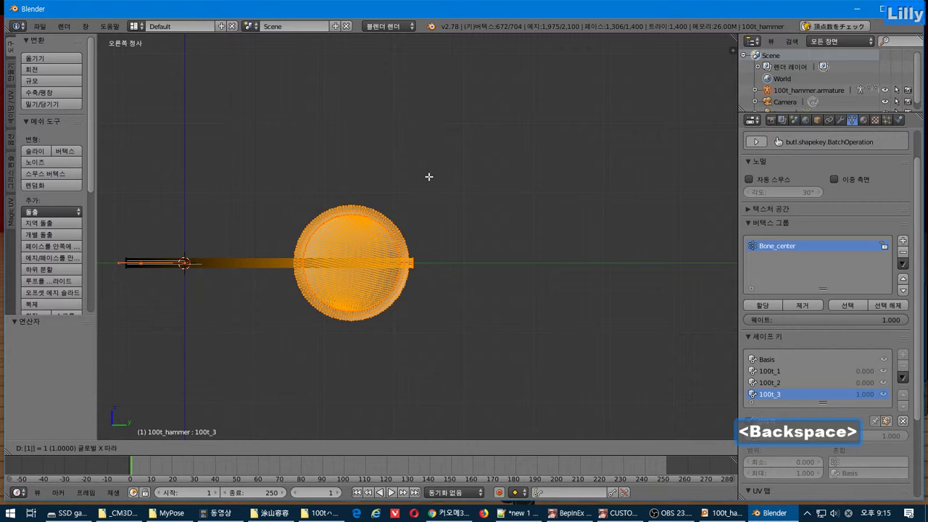
key(BackSpace)
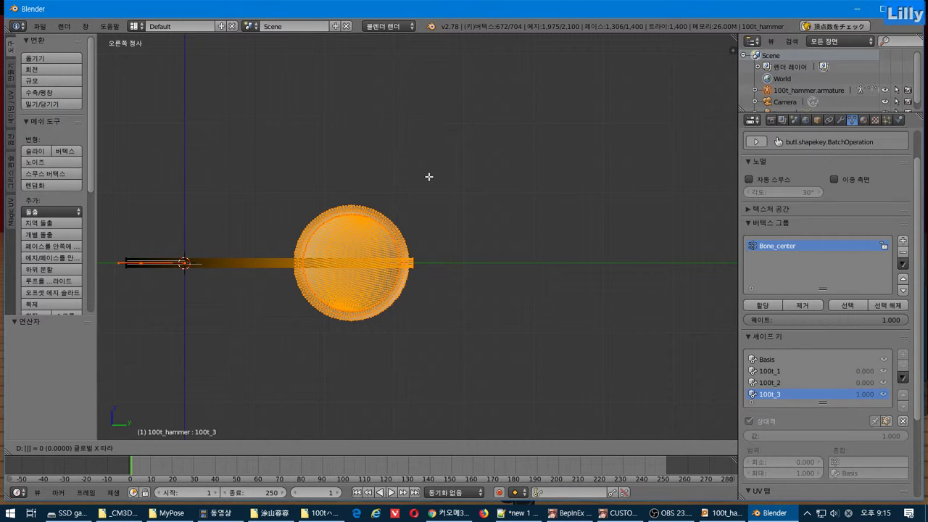
key(KP_1)
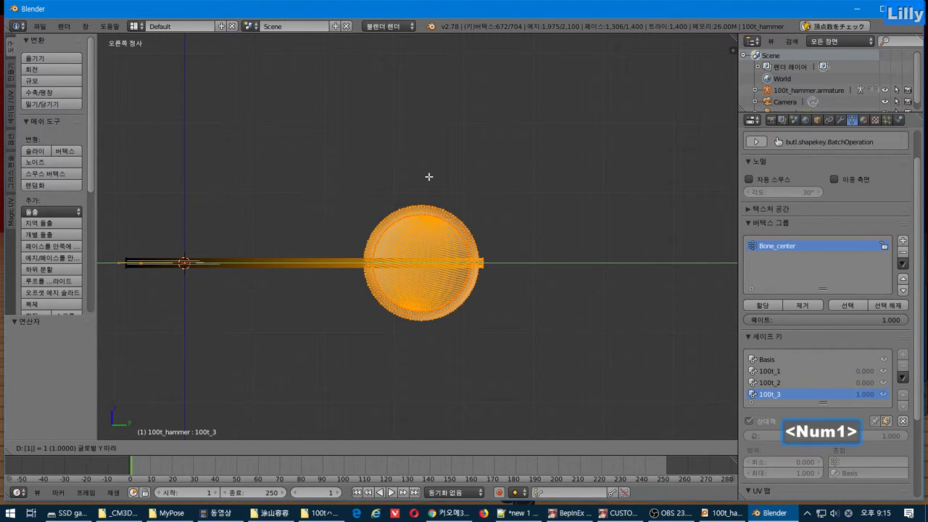
key(BackSpace)
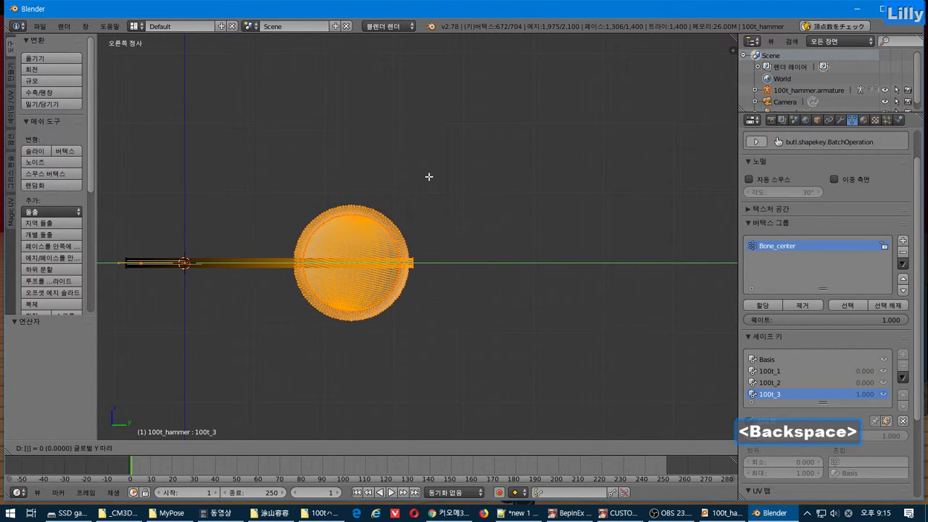
key(KP_1)
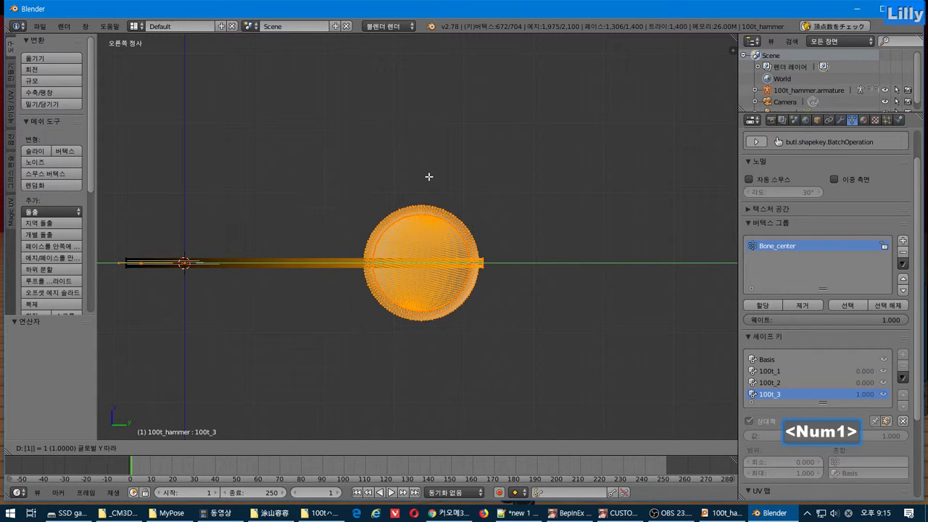
key(BackSpace)
key(KP_2)
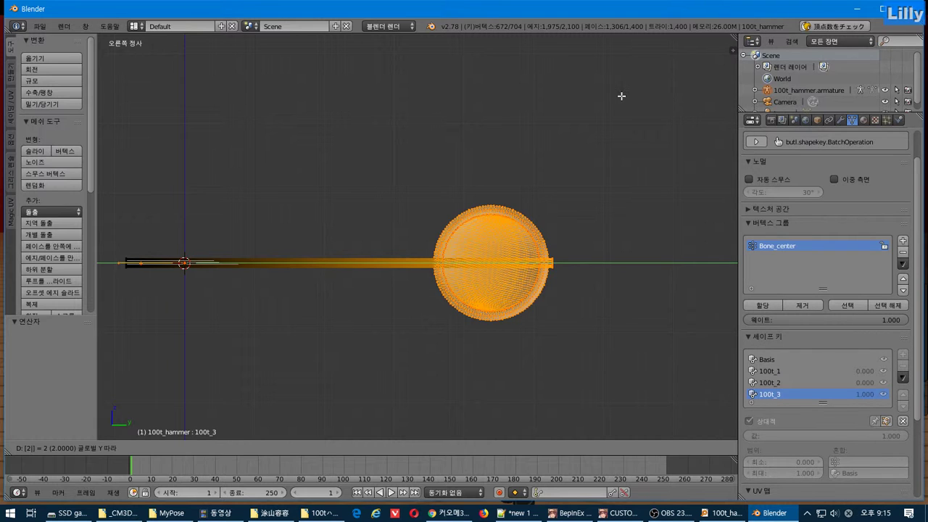
key(Return)
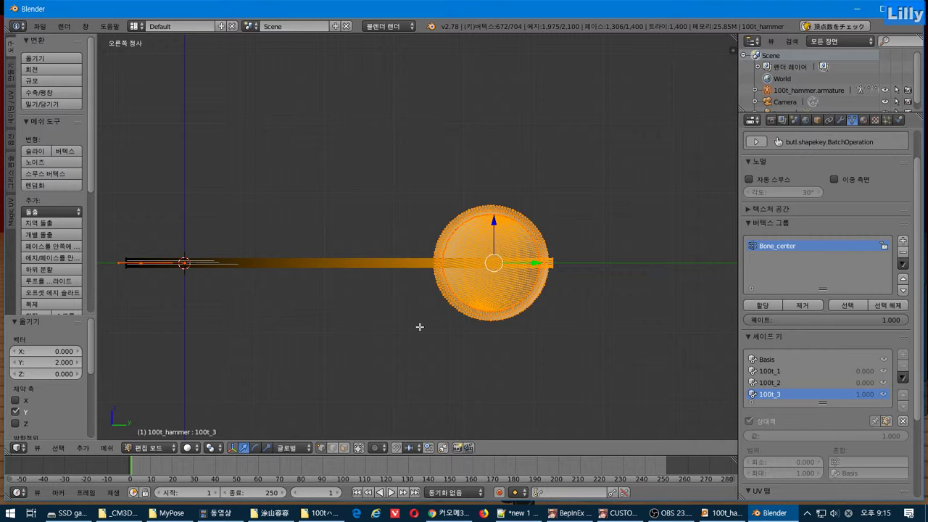
key(Tab)
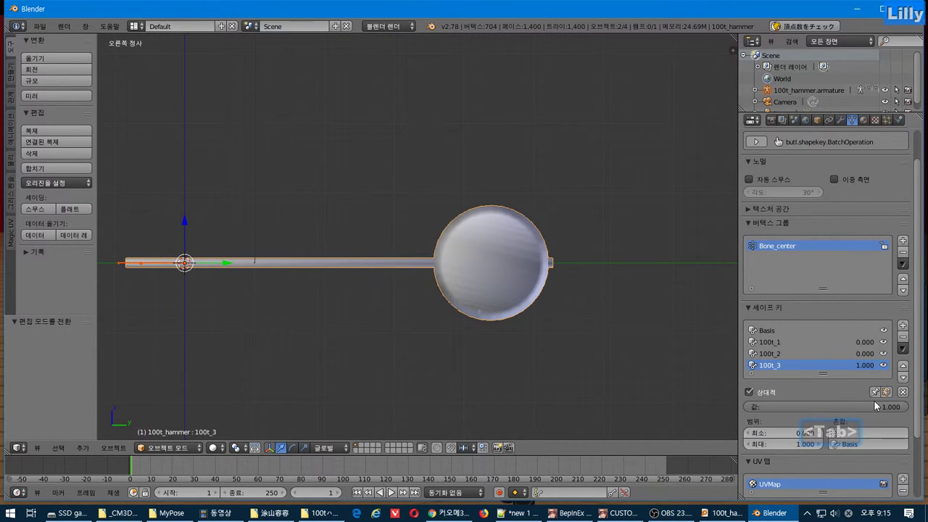
Preview the 100t_3 shape key by lowering its value and restoring it to 1.000, then select 100t_1 with its value at 0.000.
click(905, 410)
click(883, 410)
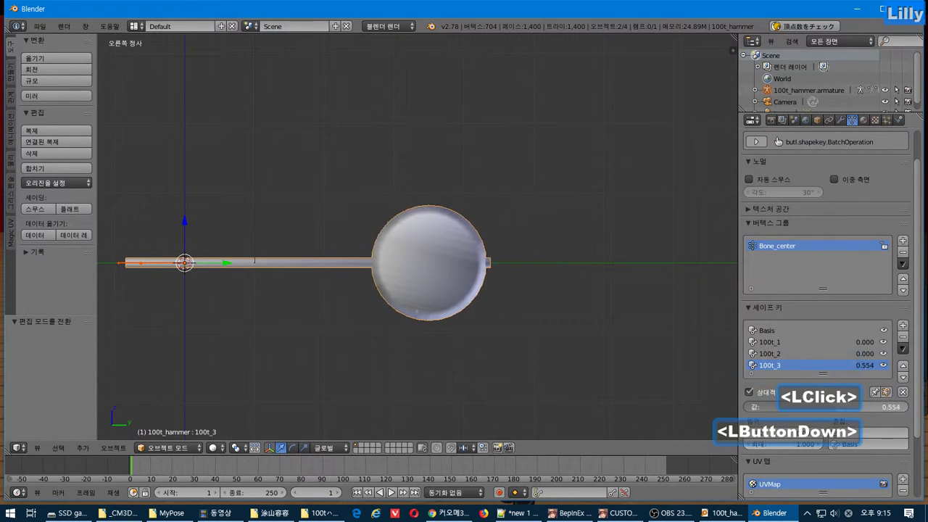
mouse_move(841, 408)
mouse_down()
mouse_move(761, 408)
mouse_move(893, 402)
mouse_up()
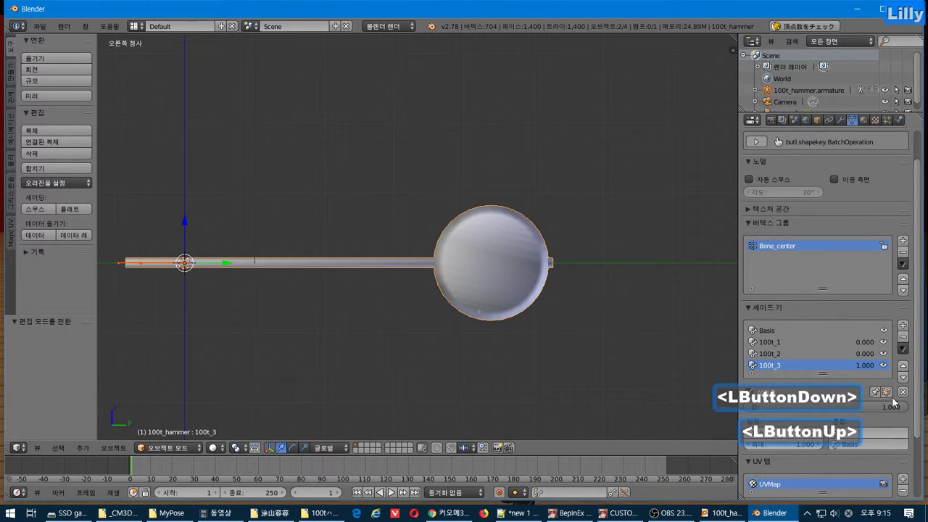
click(809, 347)
drag(826, 406, 754, 406)
Switch to Notepad++ and add the note "망치 자체만 커지도록 추가할거" on a new line.
key(alt+Tab)
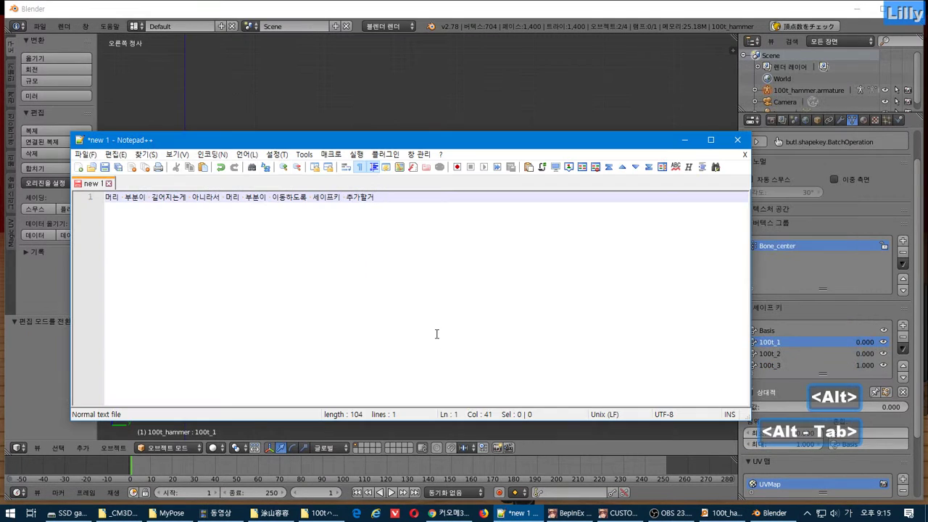
click(445, 326)
key(Return)
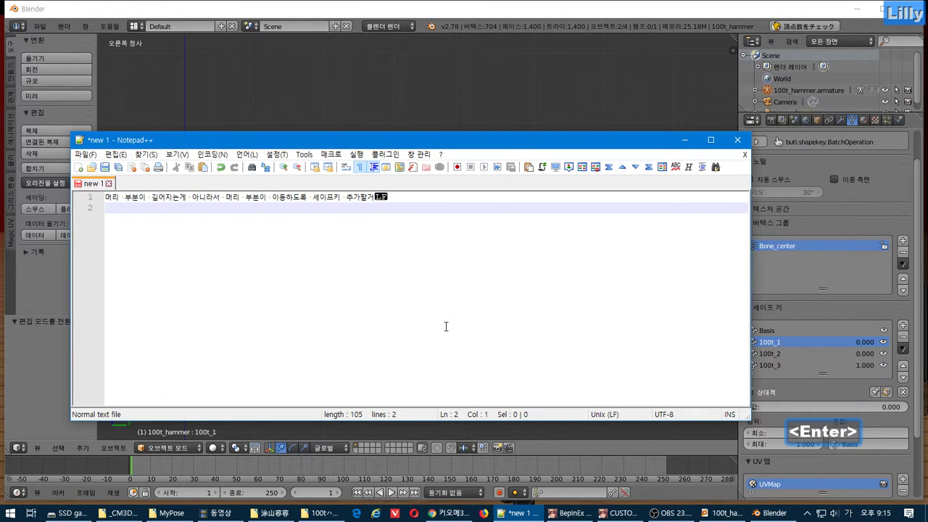
text(망치 )
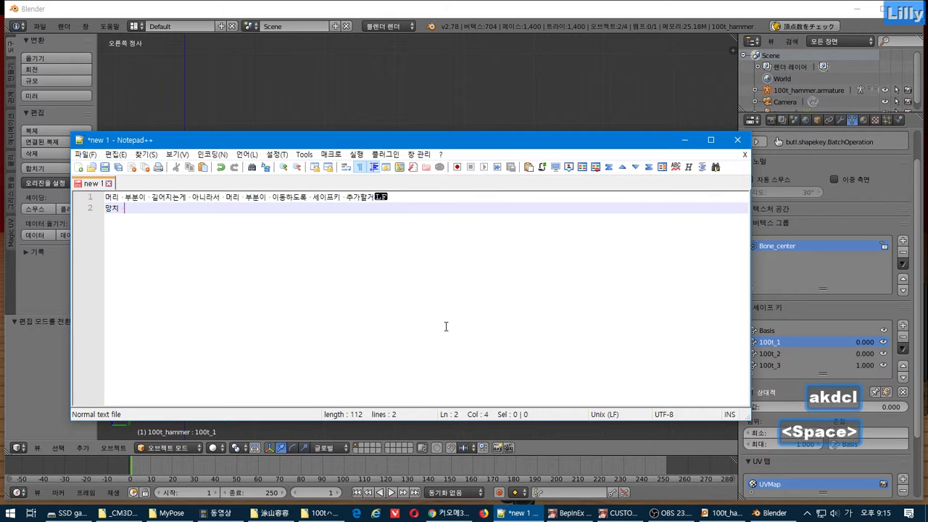
text(자체만 커지도록 ㅊ)
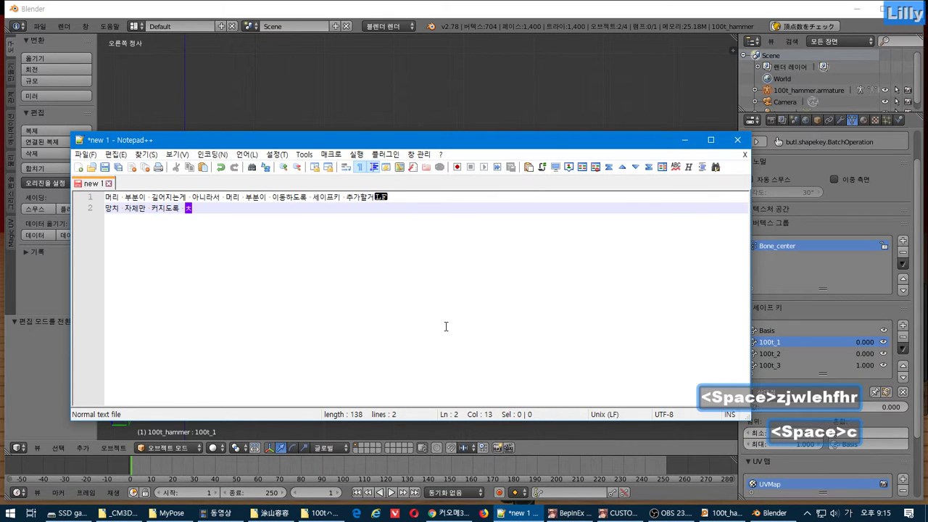
key(BackSpace)
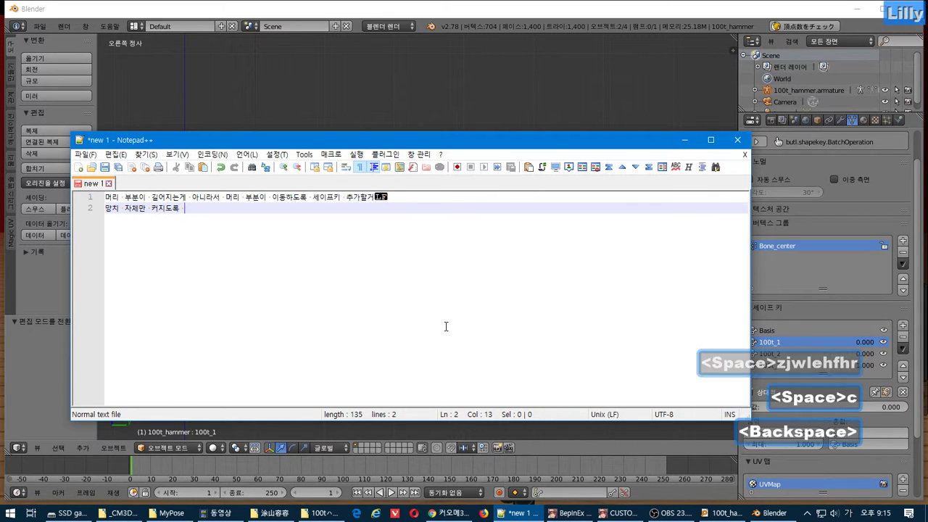
text(추가할거)
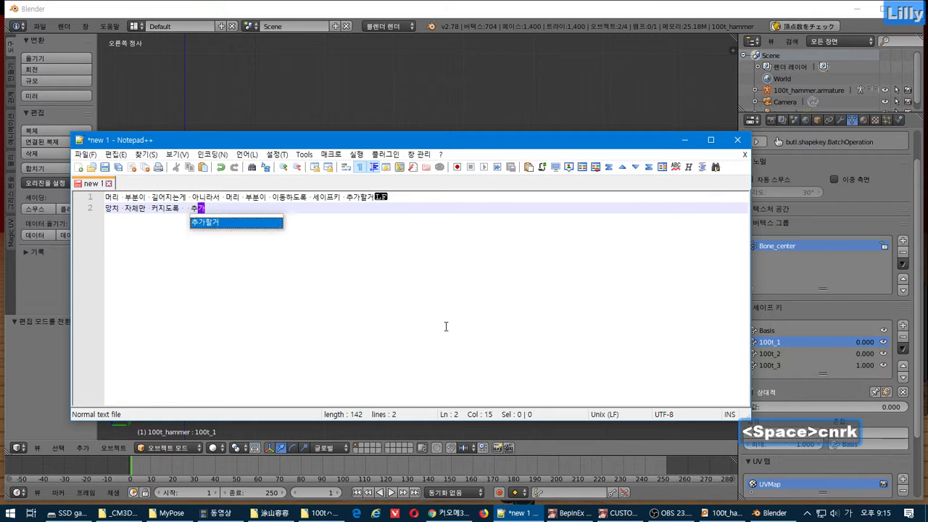
Switch back to Blender, add a shape key named 100t_4 to the hammer and set its value to 1.000.
click(321, 10)
middle_drag(363, 197, 381, 238)
scroll(450, 248, up, 2)
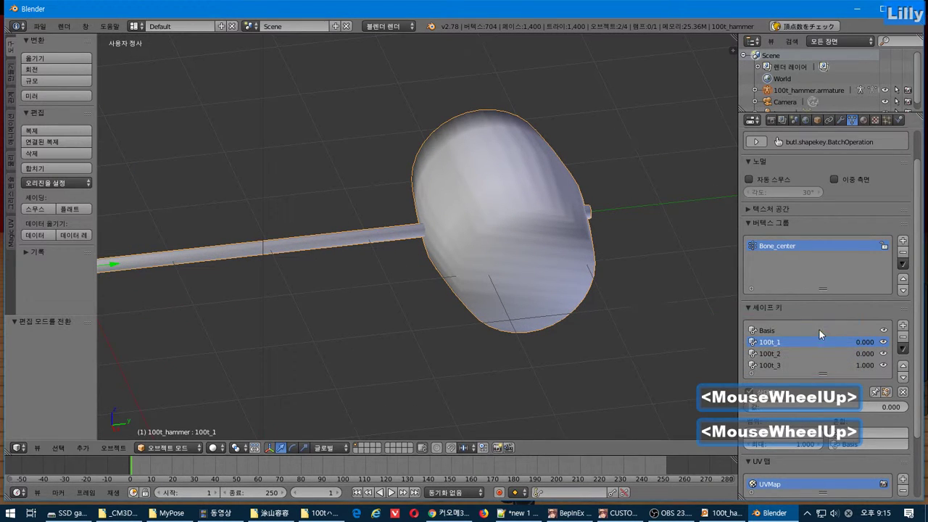
click(902, 327)
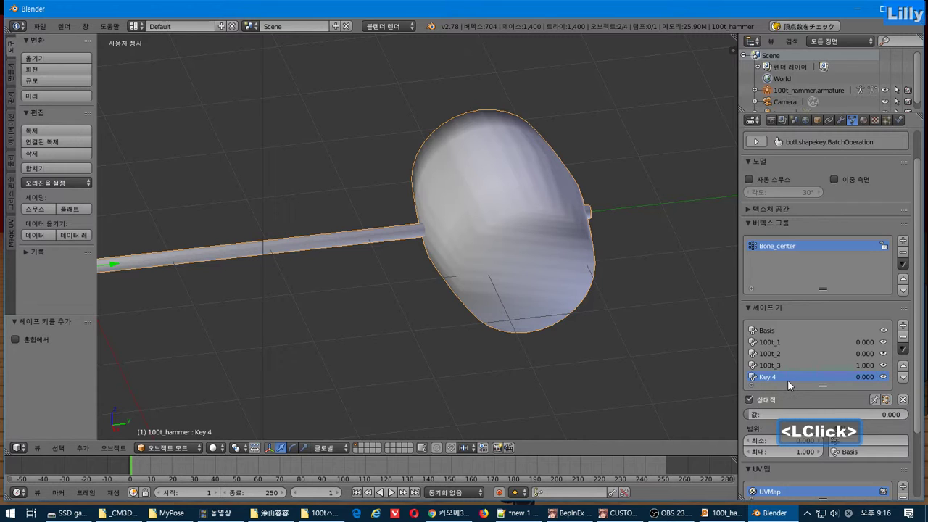
text(100t_2)
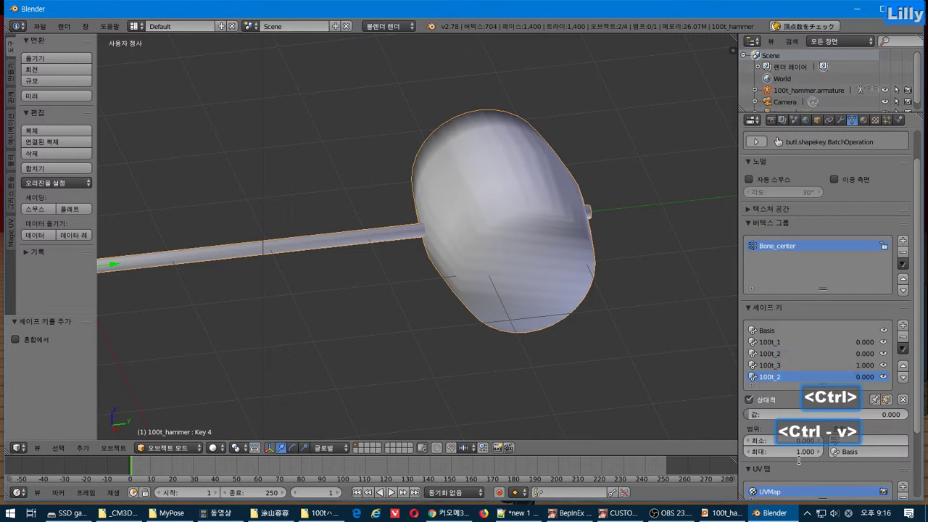
key(BackSpace)
text(4)
key(Return)
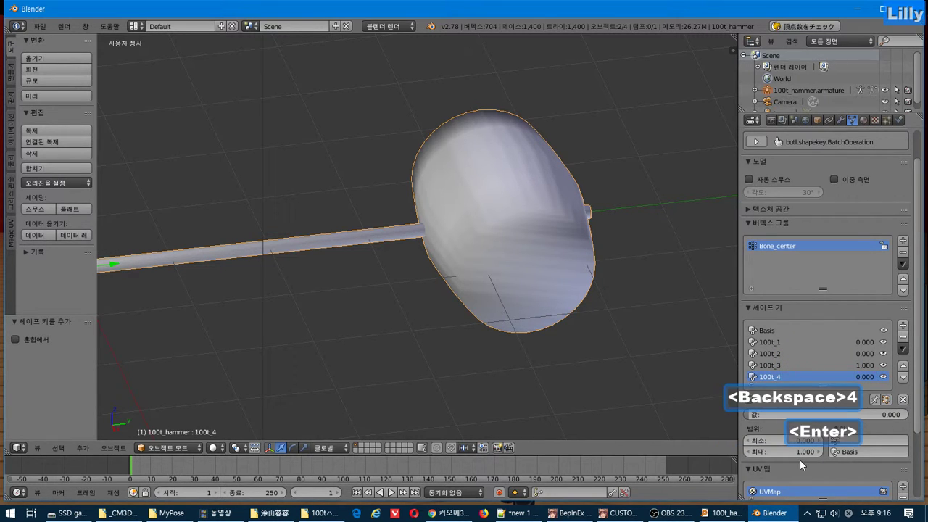
drag(797, 414, 906, 414)
Enter Edit Mode, clear the selection and box-select the upper part of the hammer head above the handle in a side view.
middle_drag(440, 334, 467, 303)
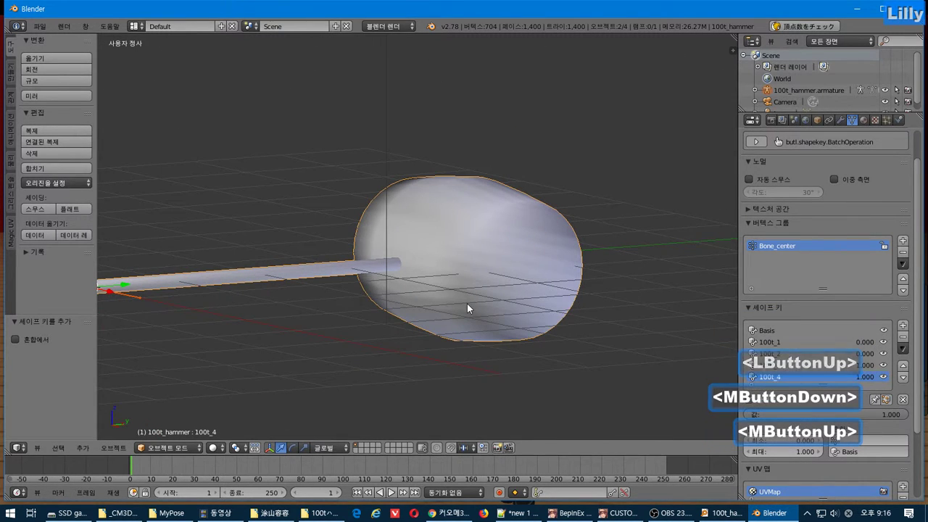
key(Tab)
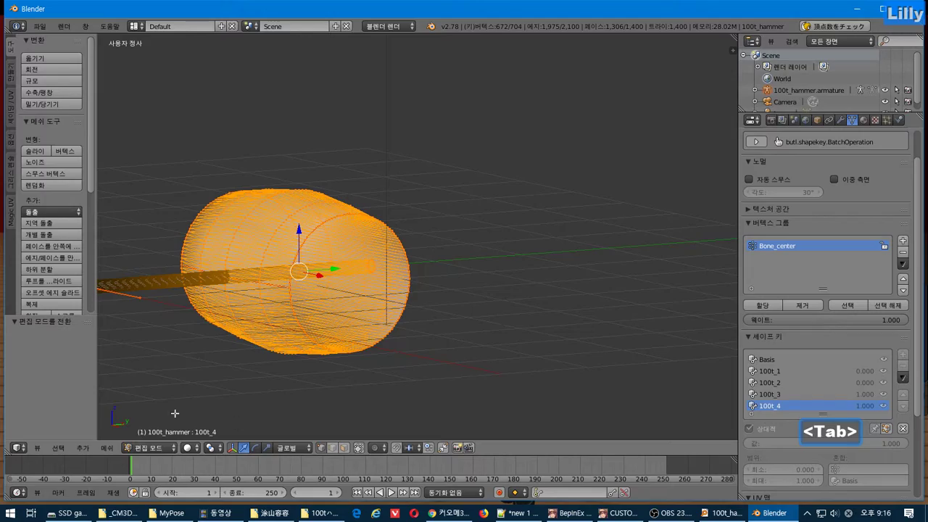
shift+middle_drag(239, 350, 408, 331)
key(a)
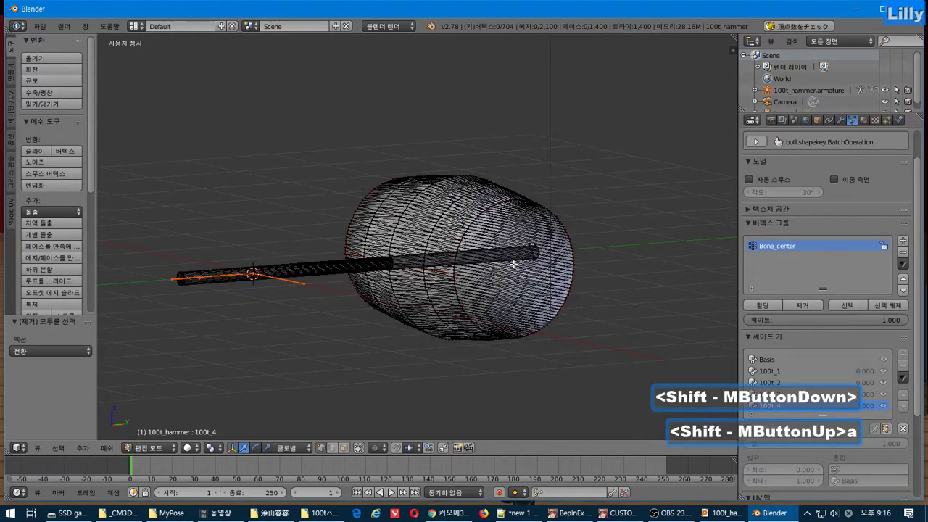
middle_drag(521, 282, 474, 286)
key(Tab)
key(Tab)
key(b)
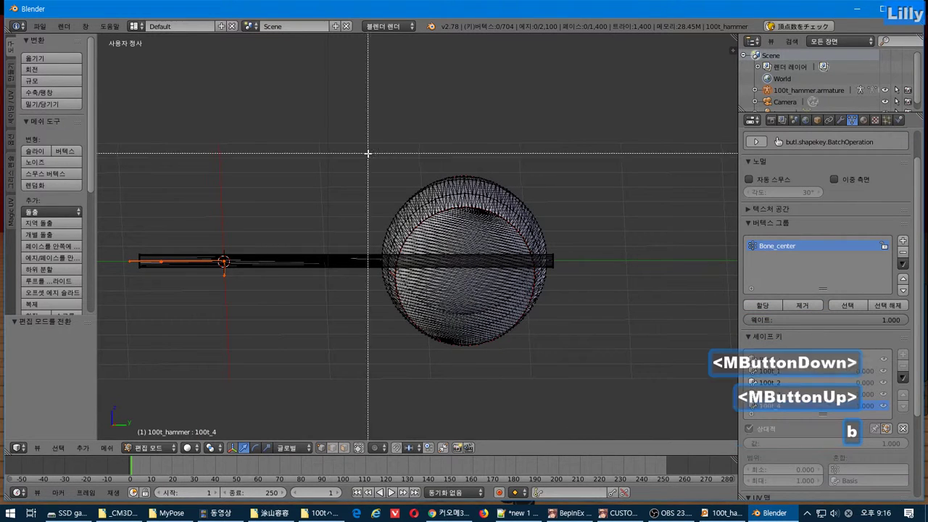
drag(348, 142, 589, 238)
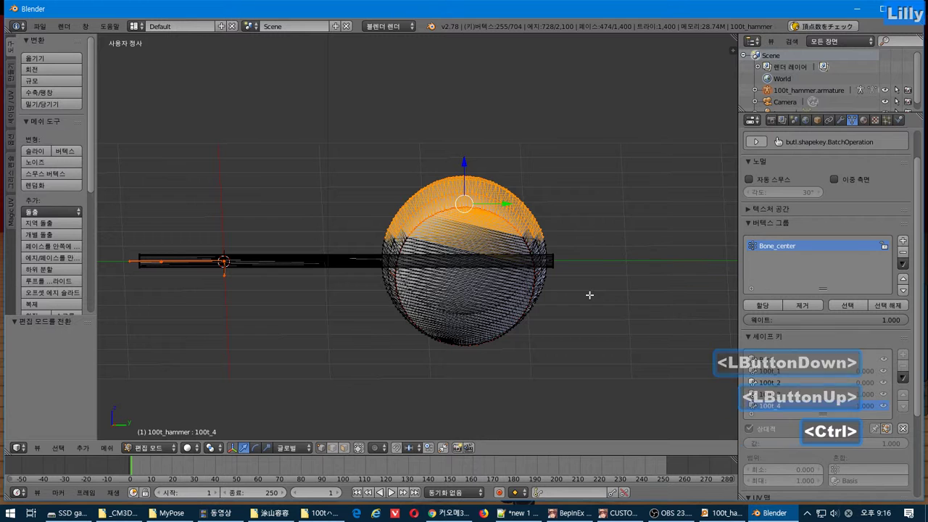
Grow the selection repeatedly until it covers the whole hammer head without the handle.
key(ctrl+KP_Add)
key(ctrl+KP_Add)
key(ctrl+KP_Add)
key(ctrl+KP_Add)
key(ctrl+KP_Add)
key(ctrl+KP_Add)
key(ctrl+KP_Add)
key(ctrl+KP_Add)
key(ctrl+KP_Add)
key(ctrl+KP_Add)
key(ctrl+KP_Add)
key(ctrl+KP_Add)
key(ctrl+KP_Add)
key(ctrl+KP_Add)
key(ctrl+KP_Add)
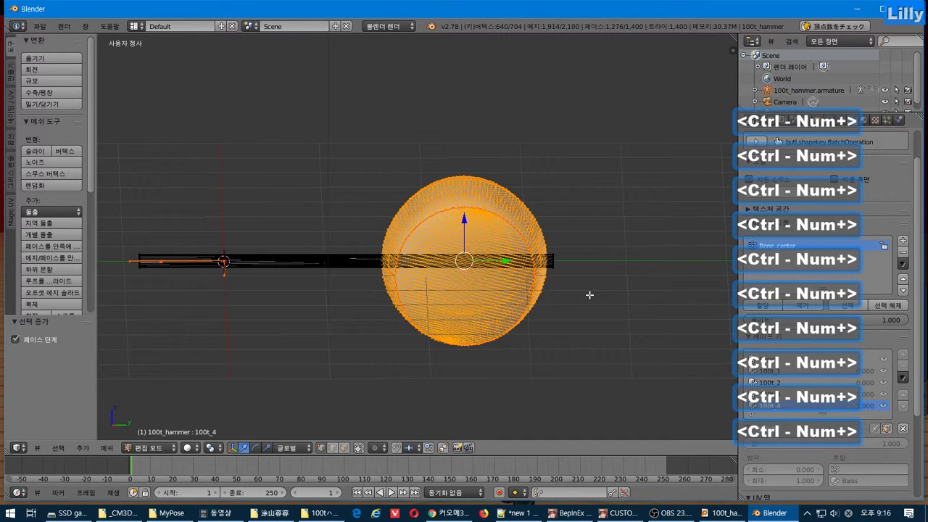
Scale the selected hammer head by 2 on all axes.
middle_drag(591, 288, 483, 391)
middle_drag(483, 428, 483, 428)
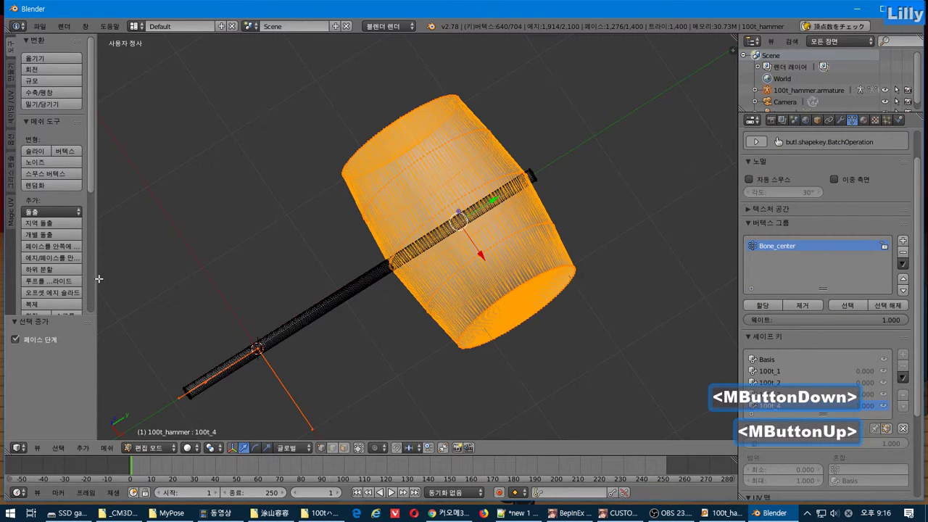
click(61, 80)
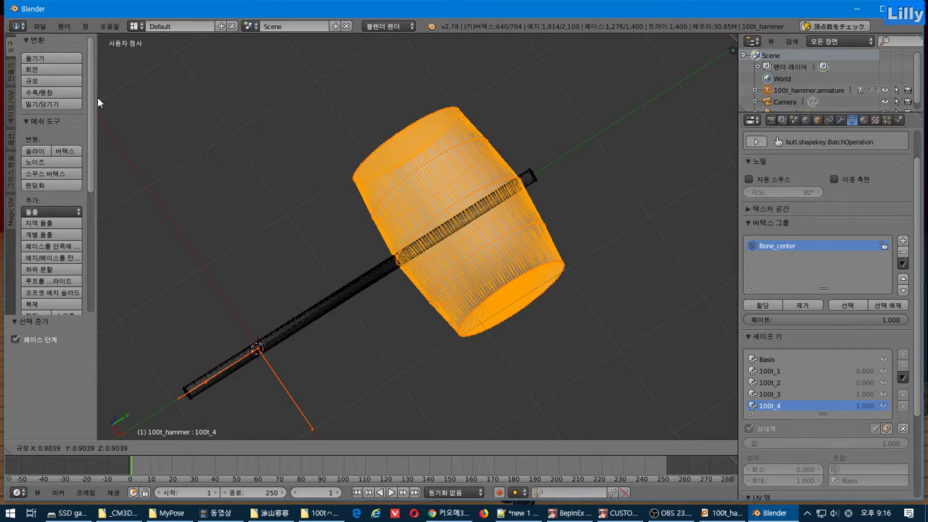
key(KP_2)
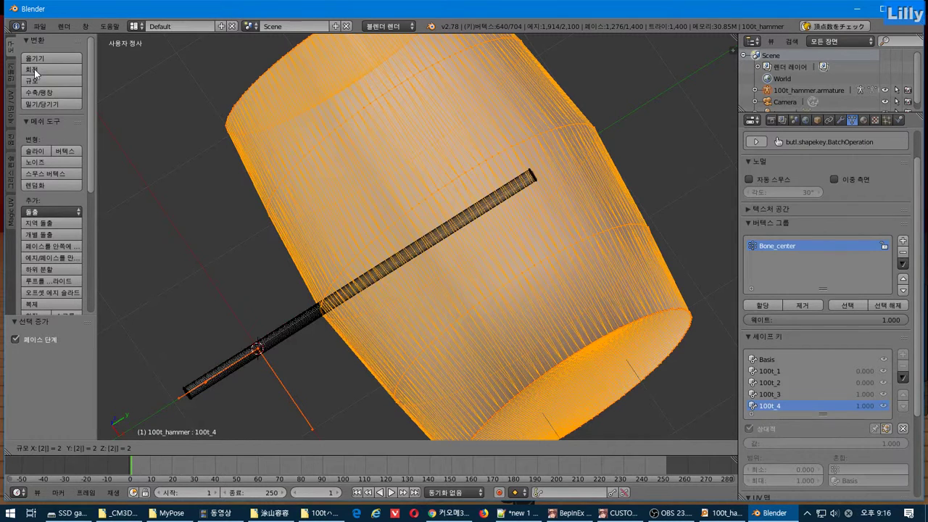
key(Return)
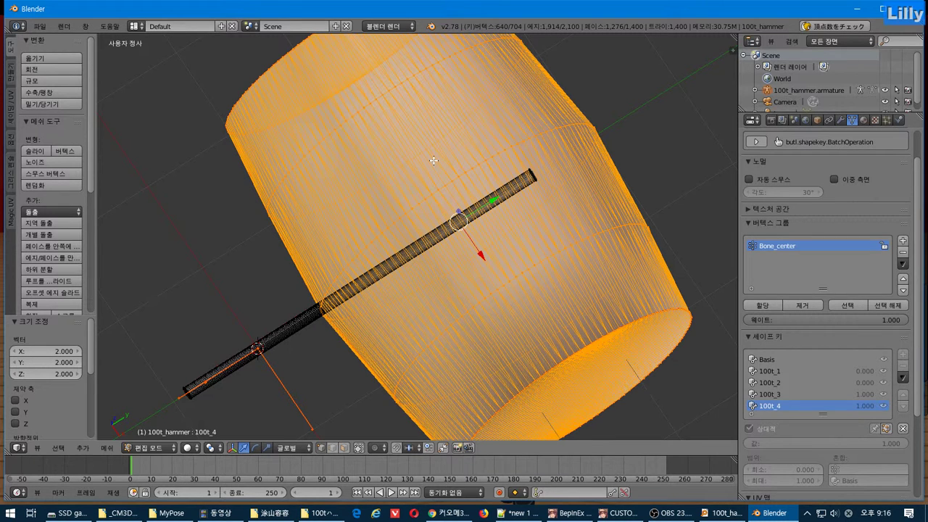
Clear the selection and box-select the vertices at the end of the handle inside the enlarged head.
shift+middle_drag(572, 180, 458, 201)
scroll(458, 200, up, 7)
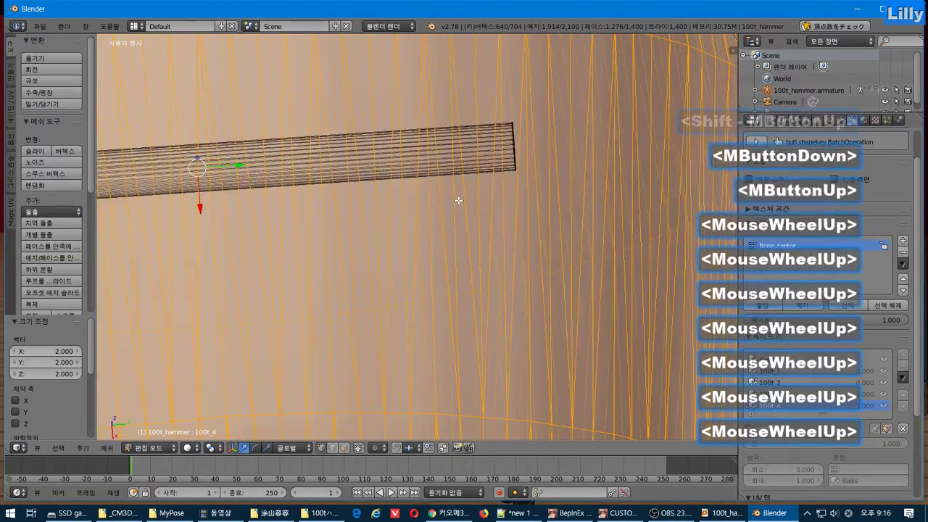
key(a)
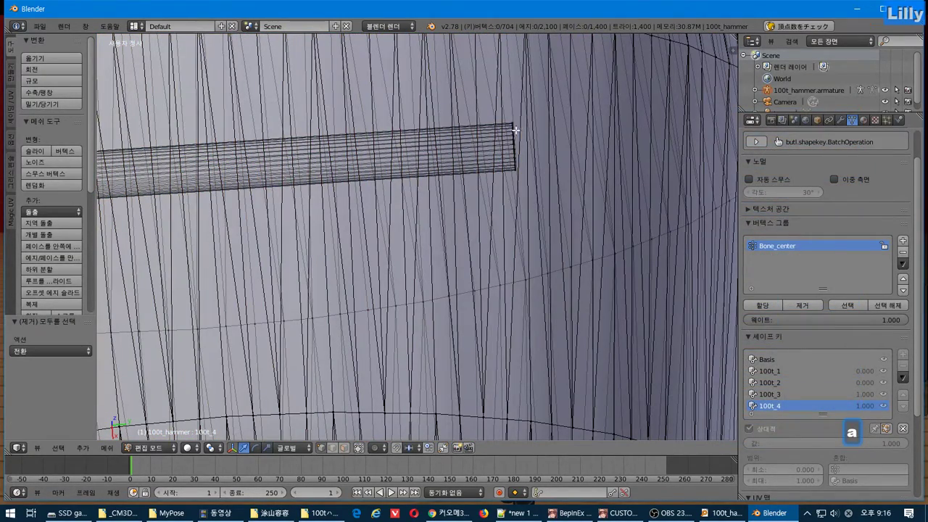
drag(531, 116, 489, 188)
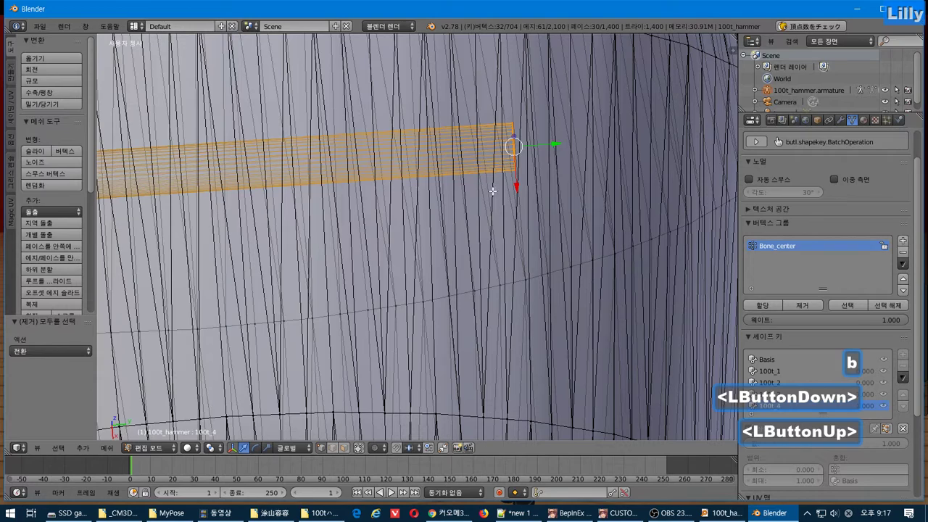
Move the selected handle end about 0.864 along Y so it protrudes from the head, and leave Edit Mode.
scroll(522, 197, down, 5)
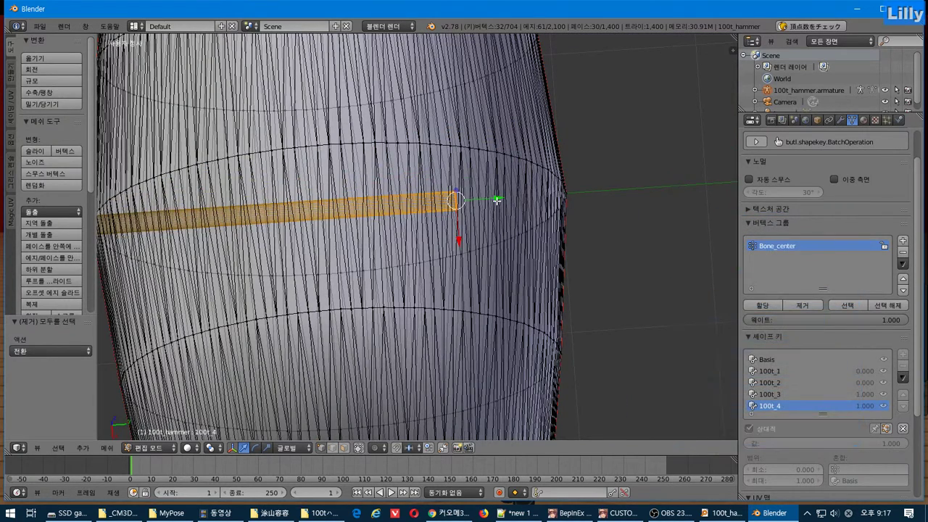
drag(498, 197, 622, 188)
scroll(599, 206, down, 3)
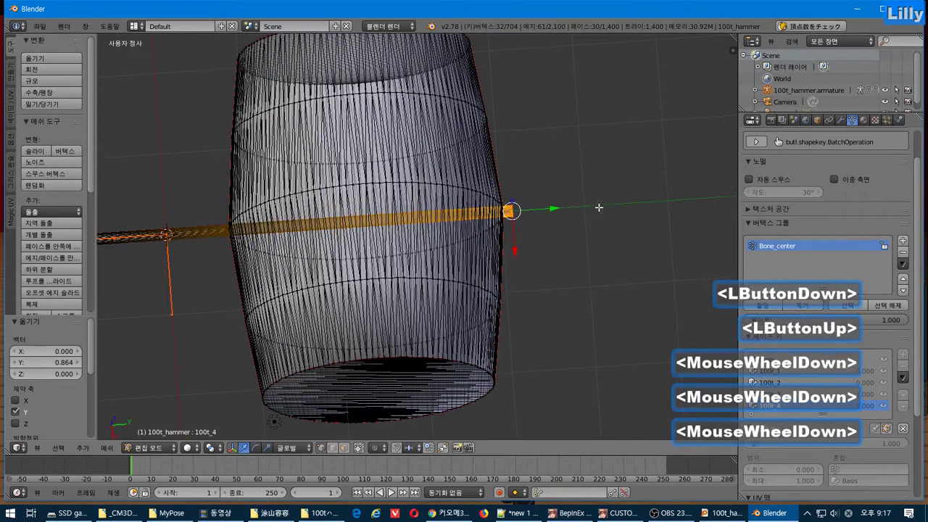
key(Tab)
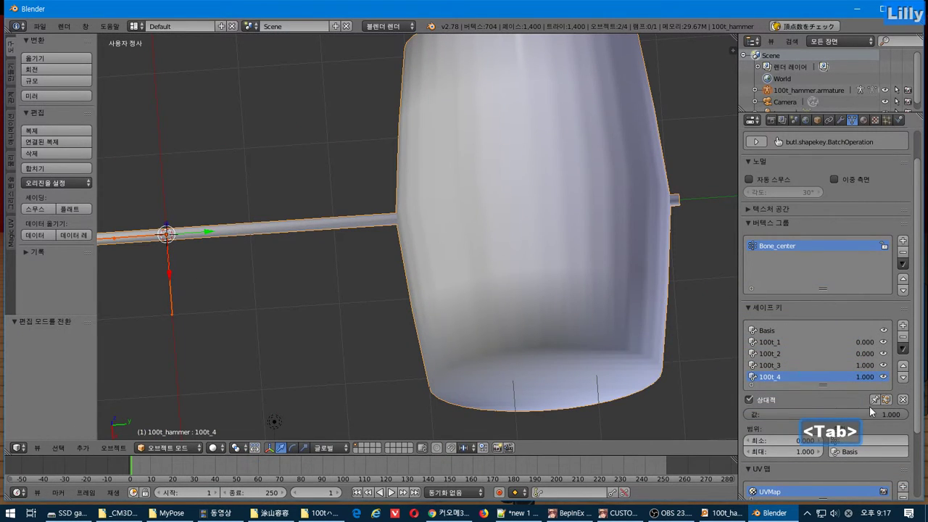
Set the value of shape key 100t_4 to 0.000.
drag(866, 415, 748, 414)
scroll(706, 391, down, 3)
scroll(706, 392, up, 1)
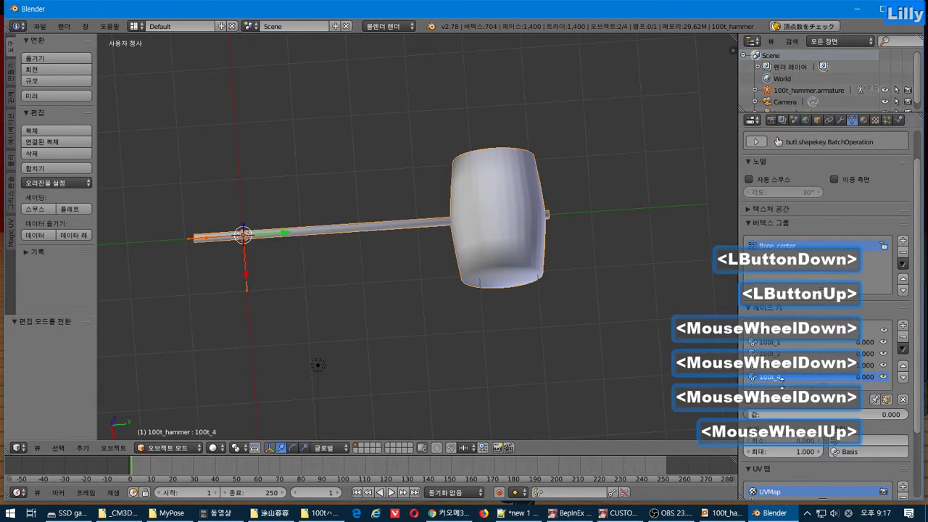
Set shape key 100t_3 to 0.000 and shape key 100t_4 to 1.000.
click(851, 364)
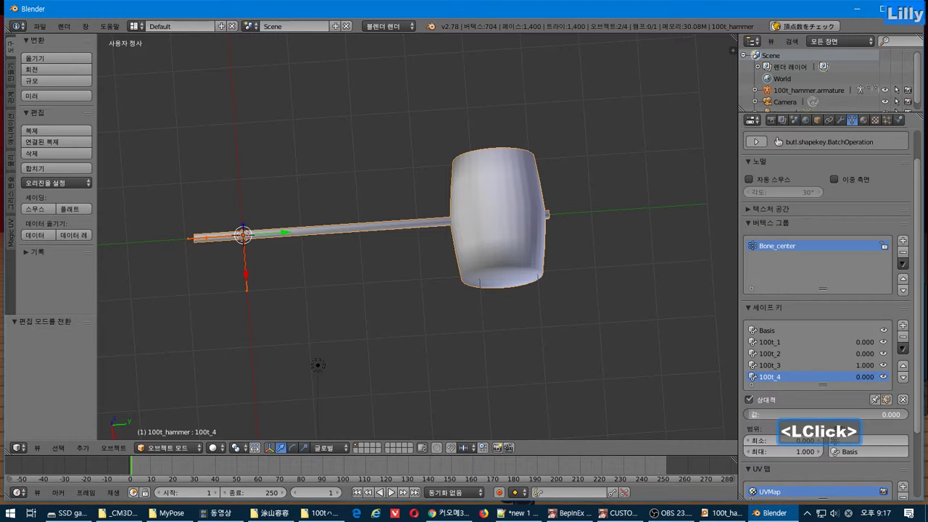
click(822, 372)
double_click(819, 366)
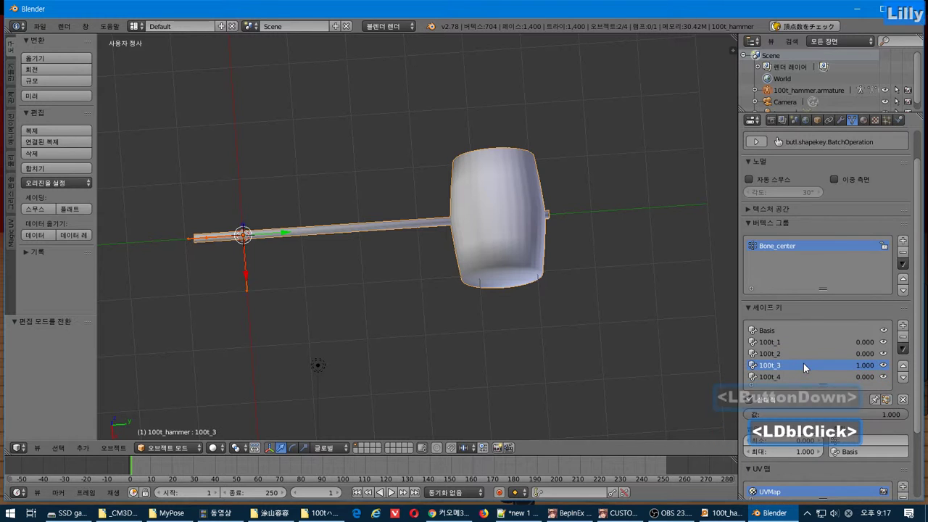
drag(859, 414, 903, 414)
click(770, 376)
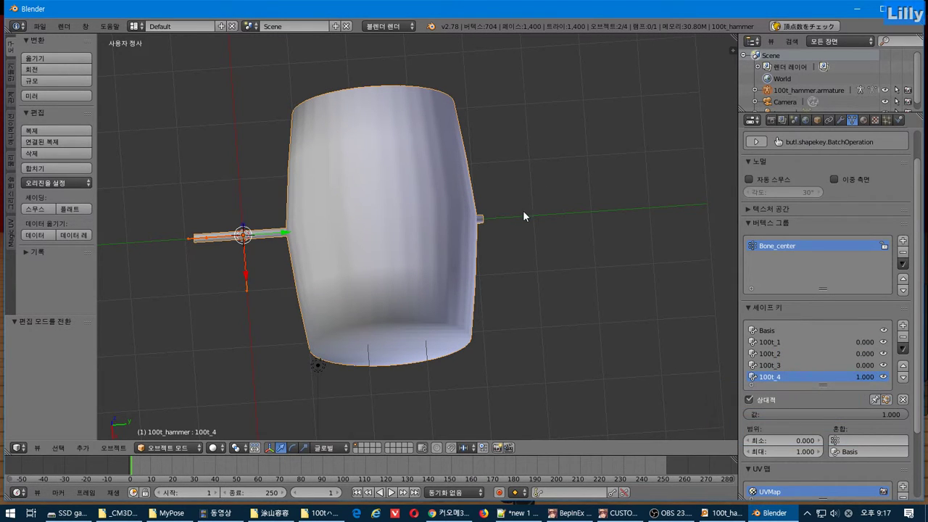
Start exporting the hammer in the CM3D2 .model format.
click(39, 26)
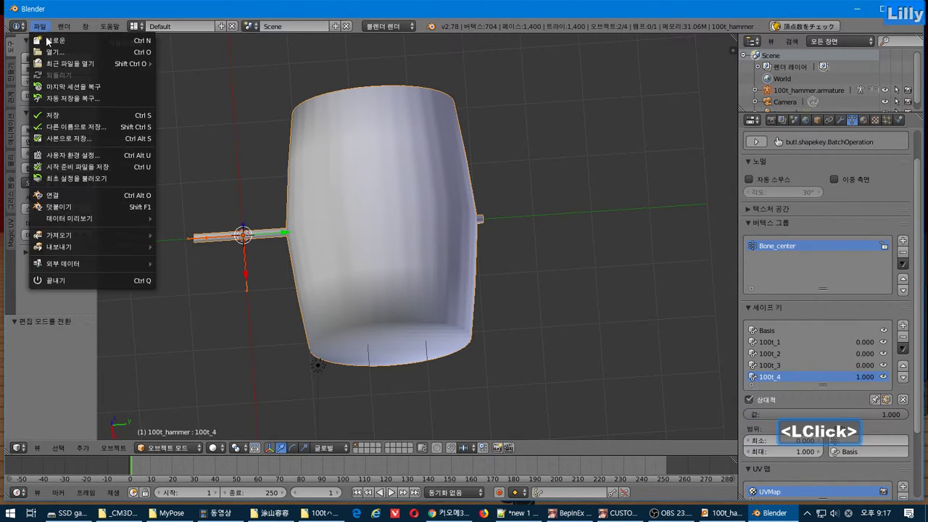
click(100, 250)
click(213, 352)
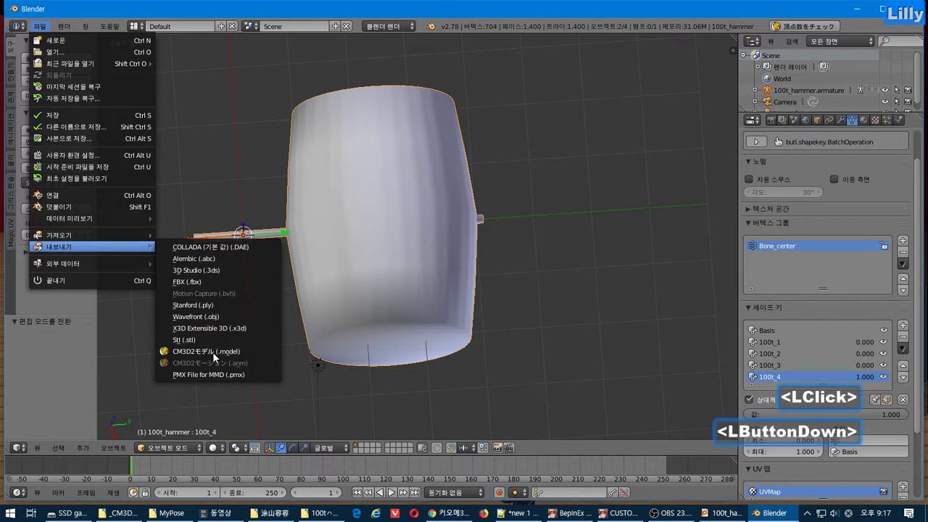
click(210, 345)
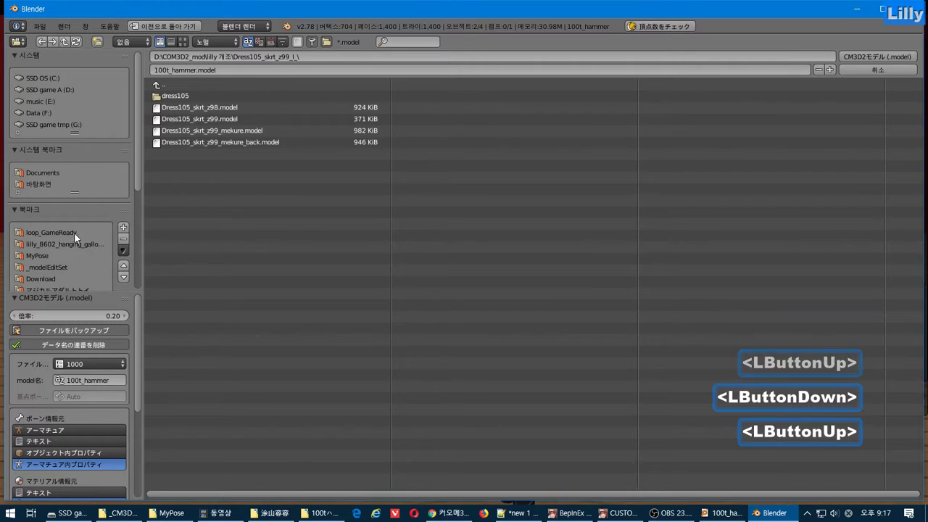
Choose the recent folder 100tハンマー and export the hammer over the existing 100t_hammer.model file.
scroll(74, 228, down, 4)
click(60, 248)
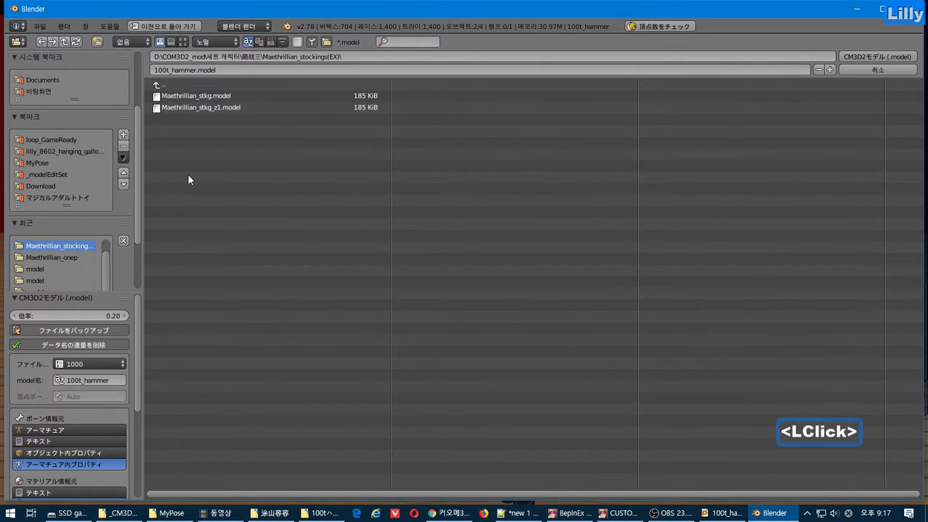
scroll(86, 263, up, 4)
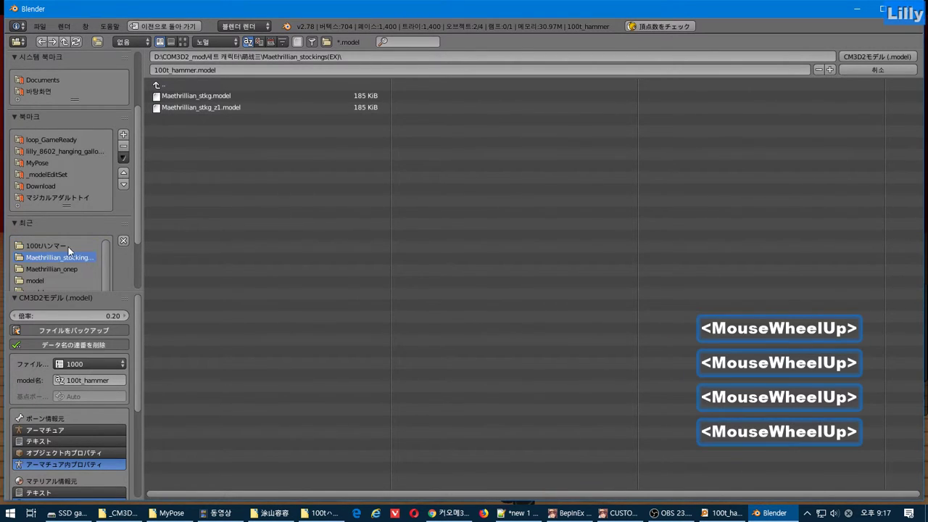
click(67, 246)
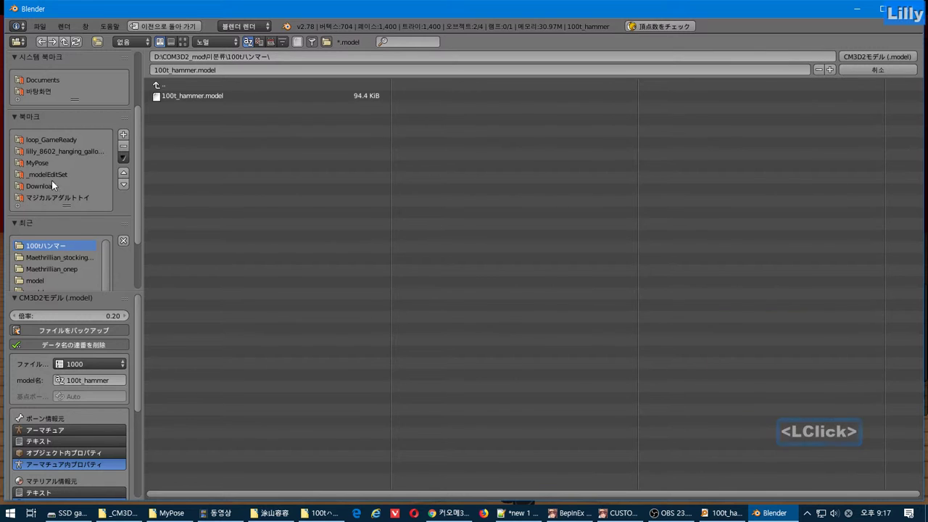
click(201, 99)
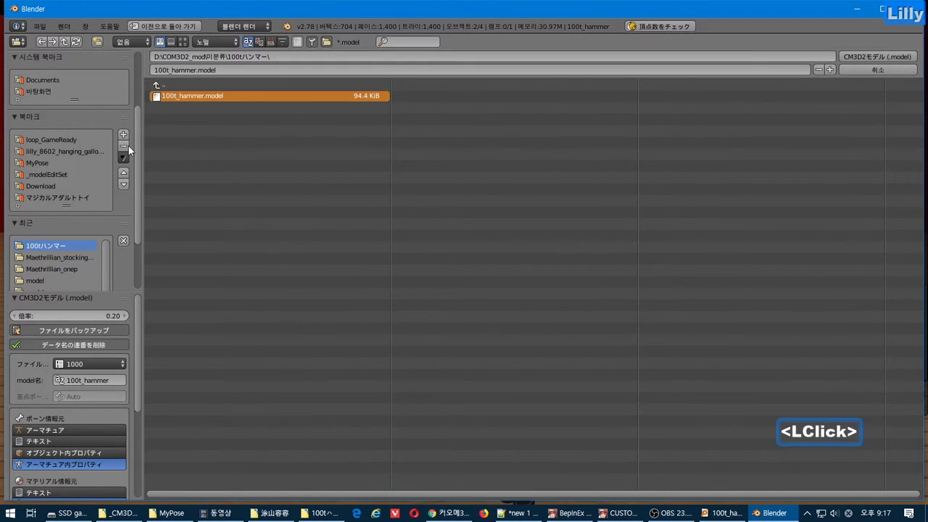
click(913, 58)
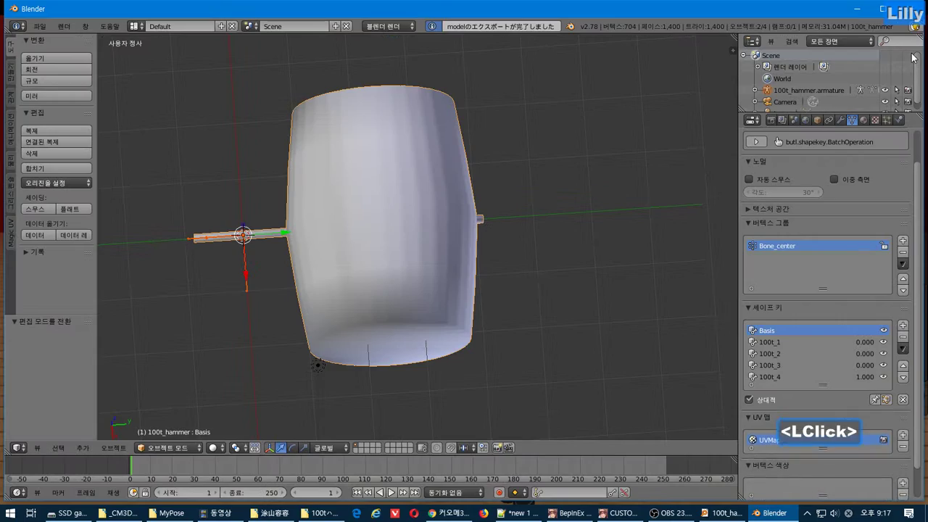
Switch to Notepad++ and add the line "저장할때 파일명 주의" below the existing notes.
key(alt+Tab)
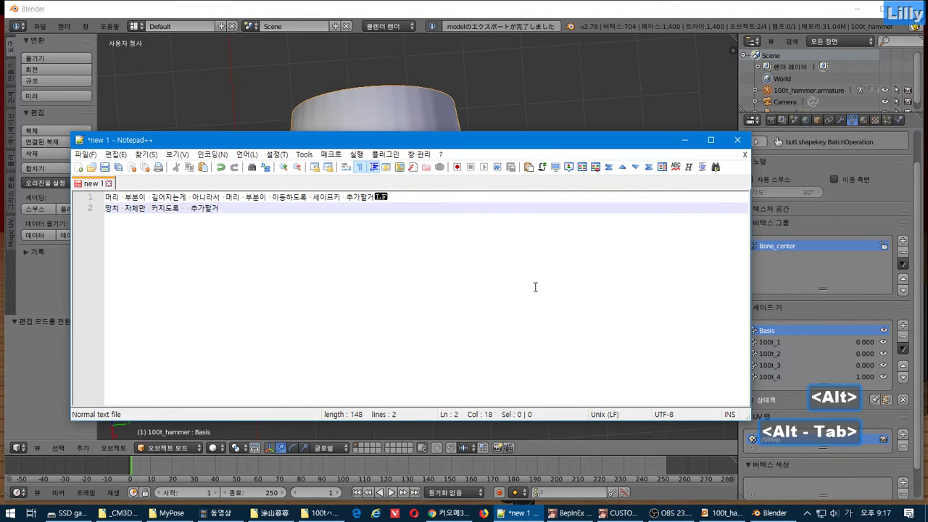
key(Return)
text(저장)
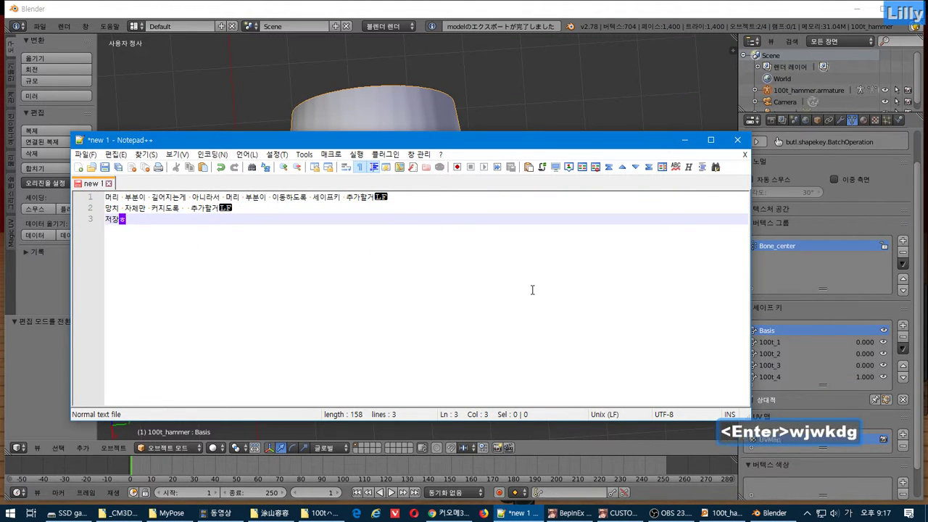
text(할때 파일명)
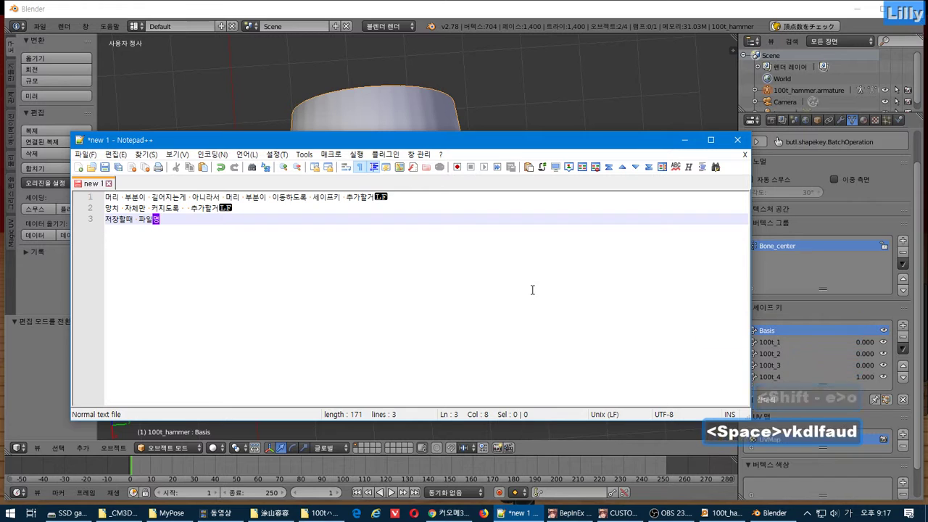
text( 중의)
key(Return)
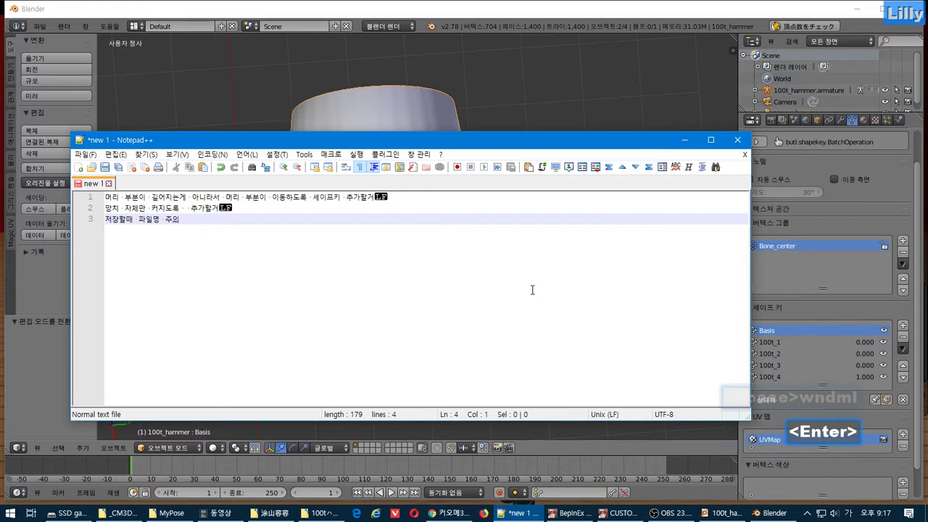
text(파이ㄹ명하고)
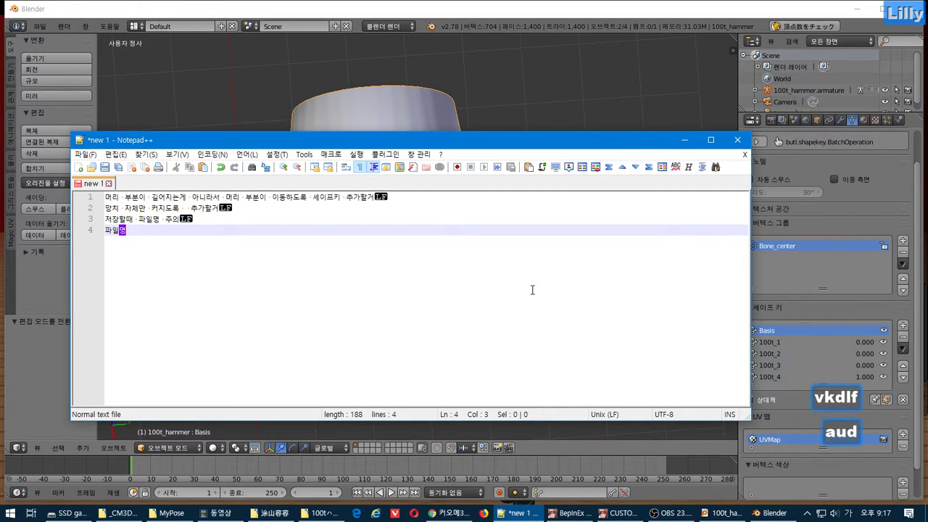
key(BackSpace)
key(BackSpace)
key(BackSpace)
key(BackSpace)
key(BackSpace)
key(BackSpace)
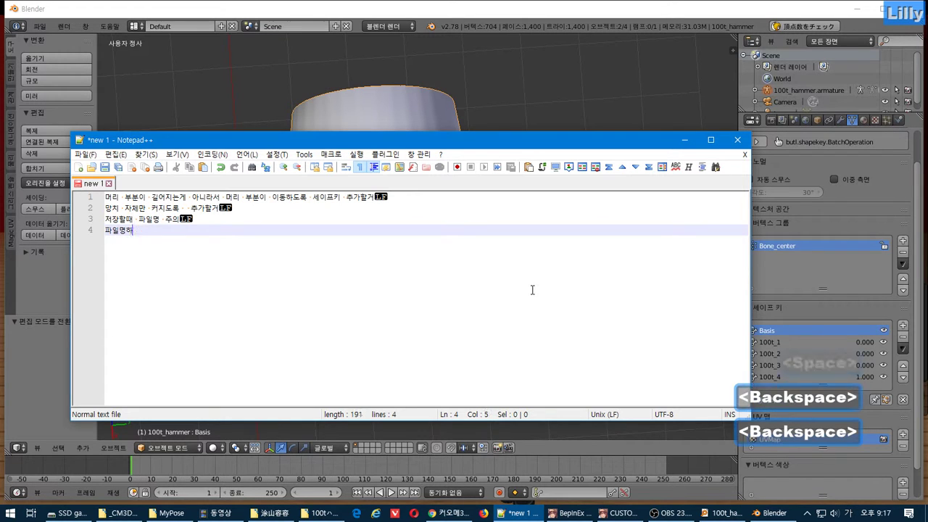
Write the note "로드했을때 파일명하고 저장할때 파일명이 다른경우가 생각보다 매우 많음" on the fourth line.
text(로)
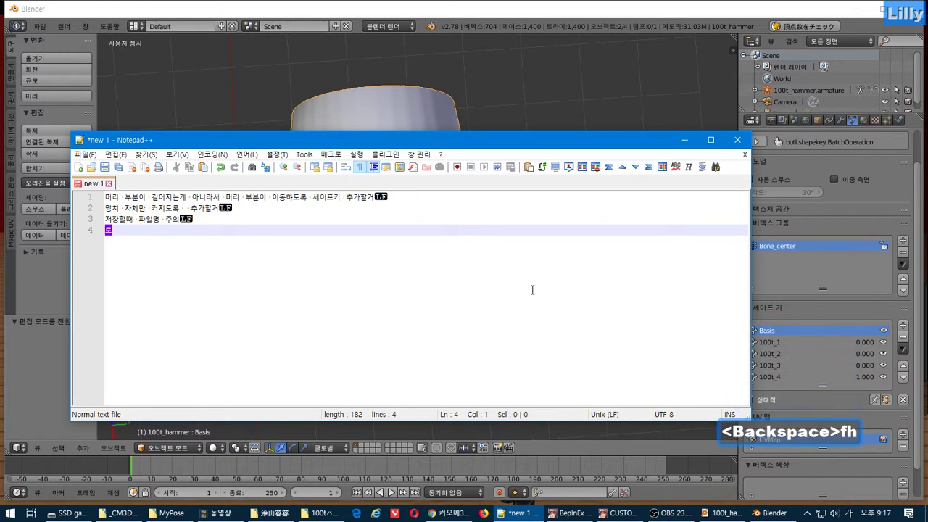
text(드했을때 )
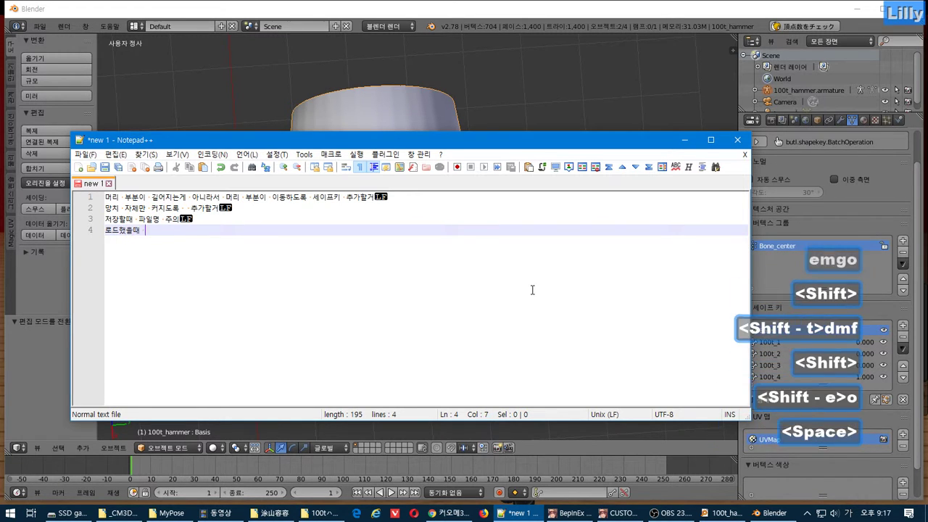
text(ㅁ)
key(BackSpace)
text(파일명하고 저장할)
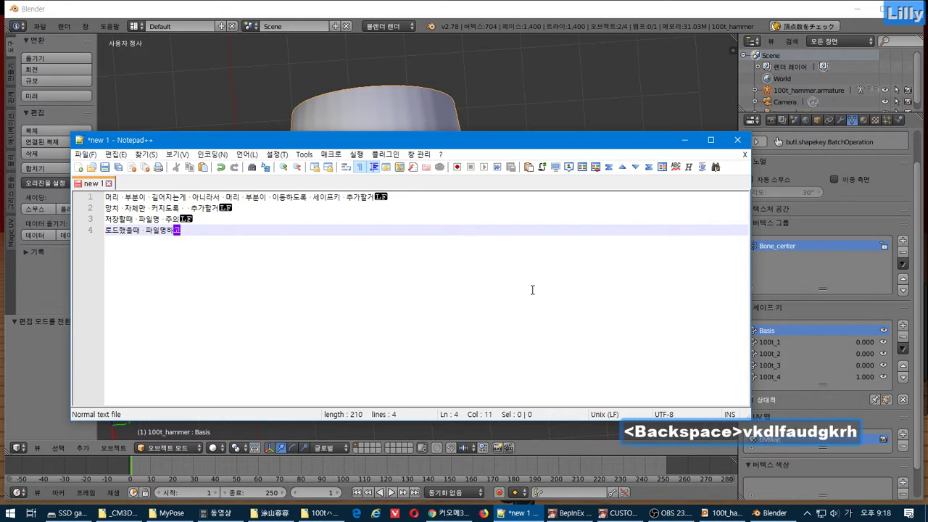
text(때 파일명이 )
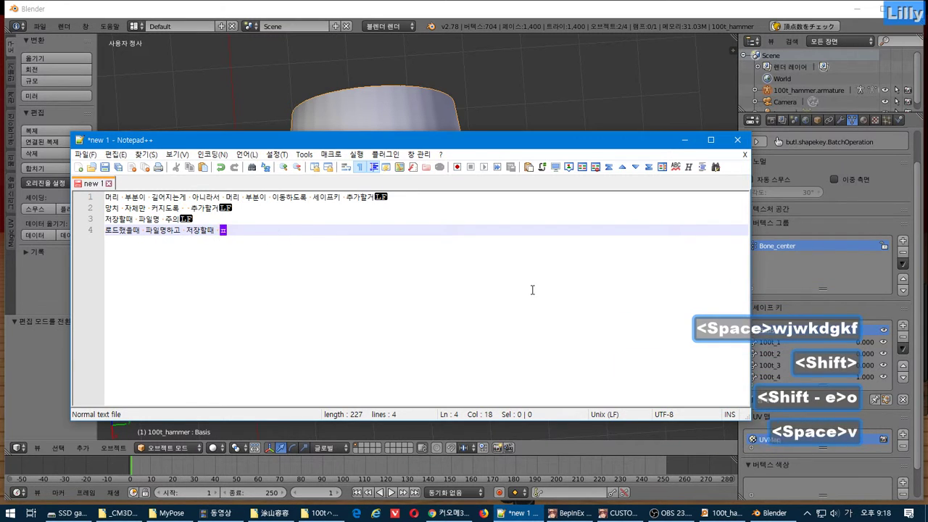
text(다른)
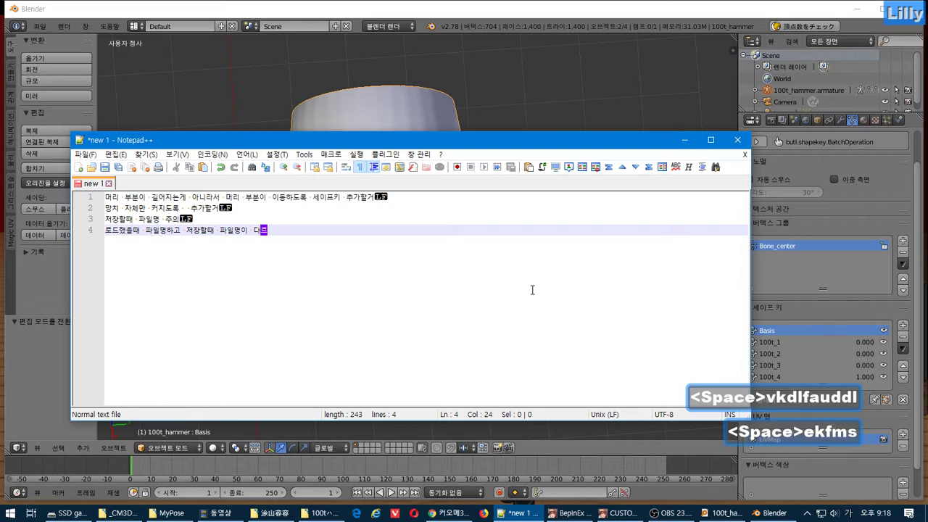
text(경우가 ㅅ)
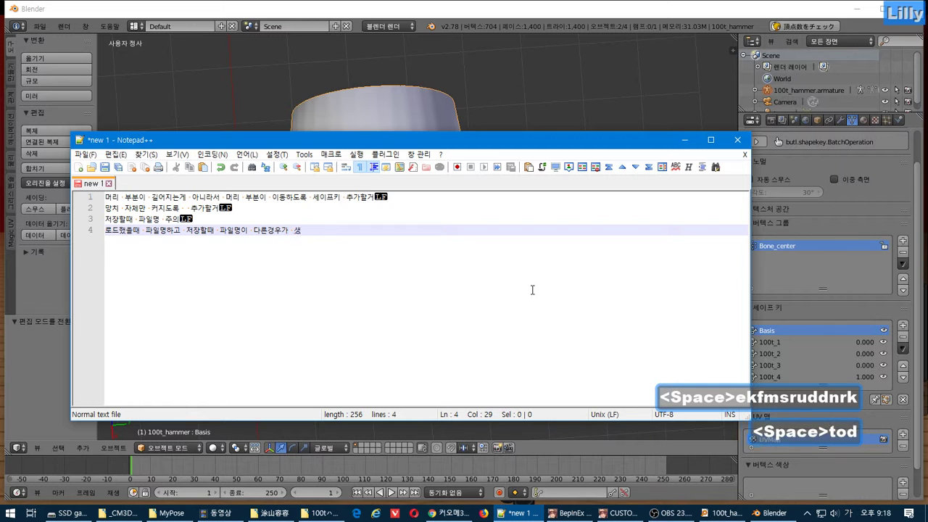
text(각보다 매)
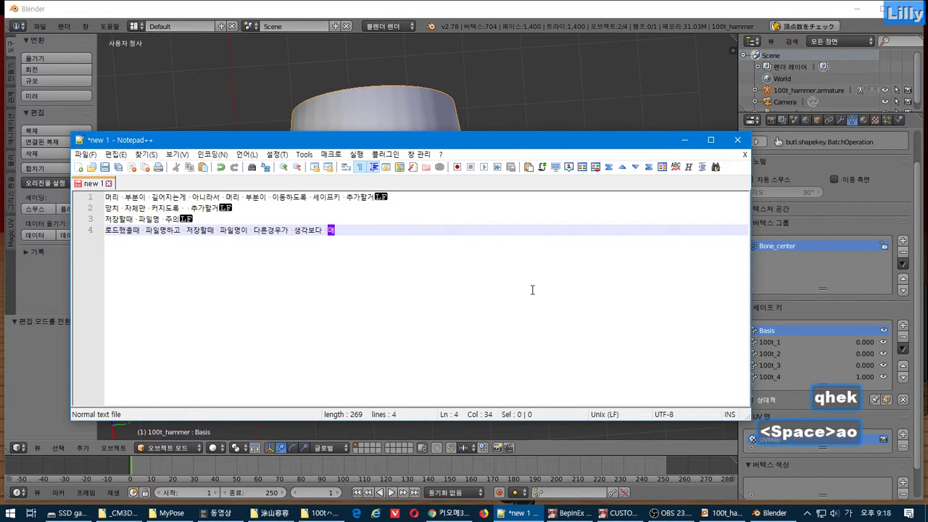
text(우 많)
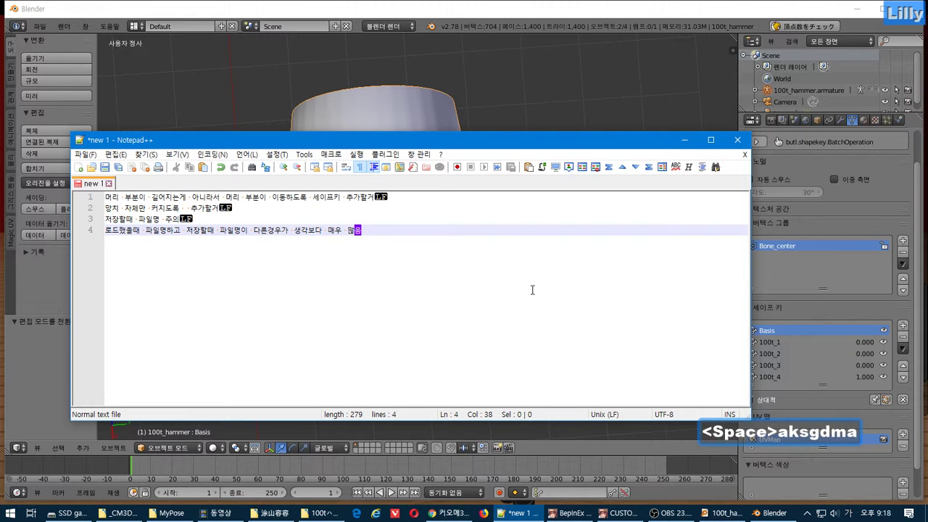
text(음)
Switch to the COM3D2 character editor, remove the equipped nose accessory and equip 100tハンマー again.
key(alt+Tab)
key(alt+Tab)
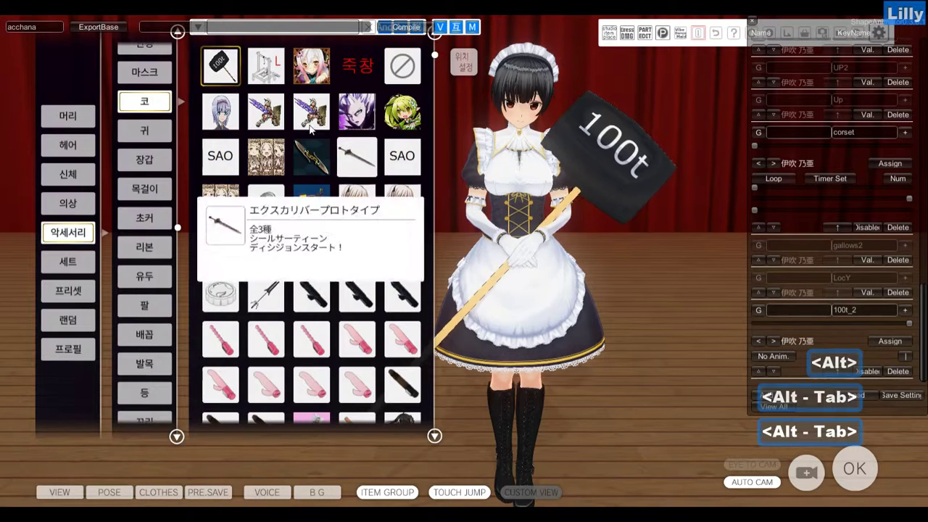
click(402, 66)
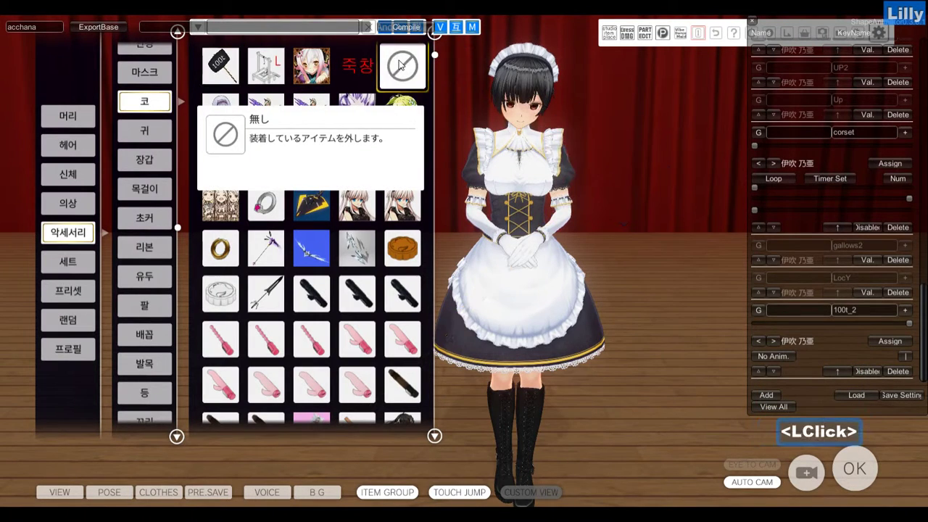
click(229, 67)
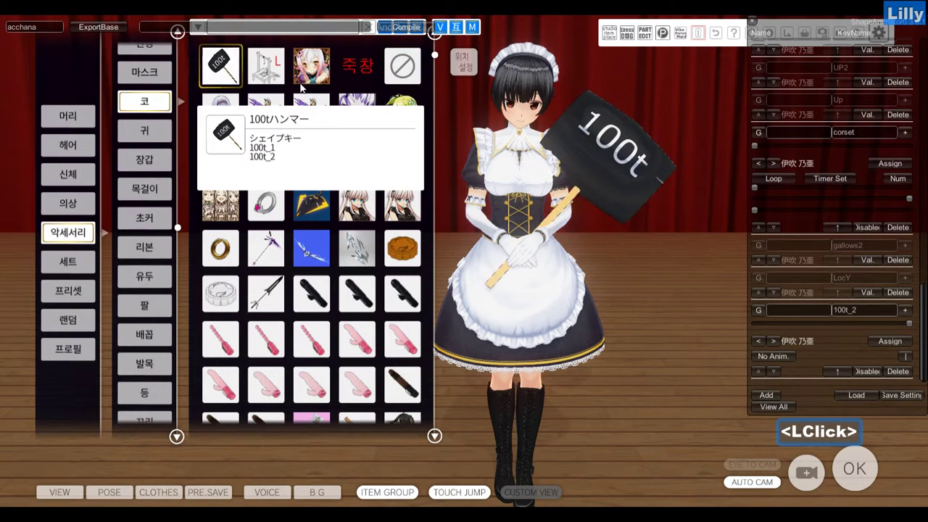
Lower the 100t_2 shape key to its minimum, switch that entry to 100t_3 and raise its value to the maximum.
click(906, 312)
scroll(884, 271, down, 2)
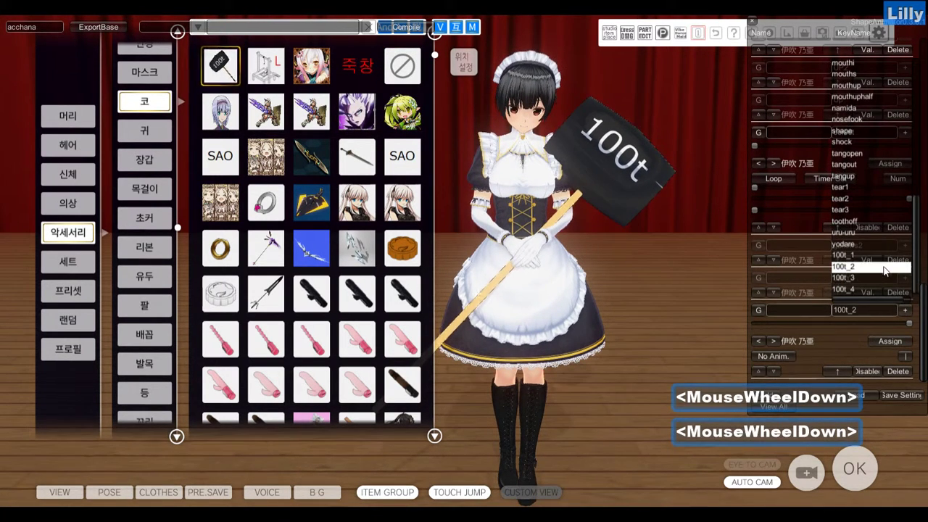
click(877, 318)
click(870, 312)
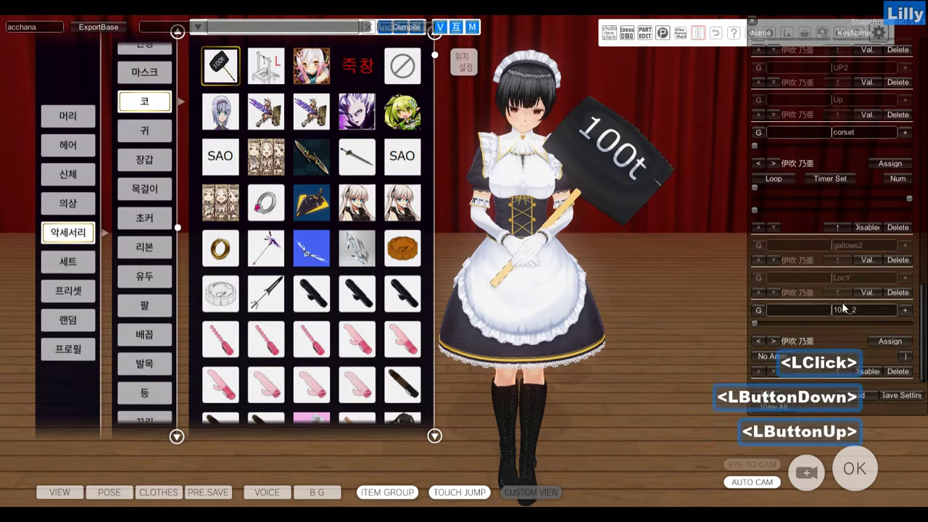
click(906, 311)
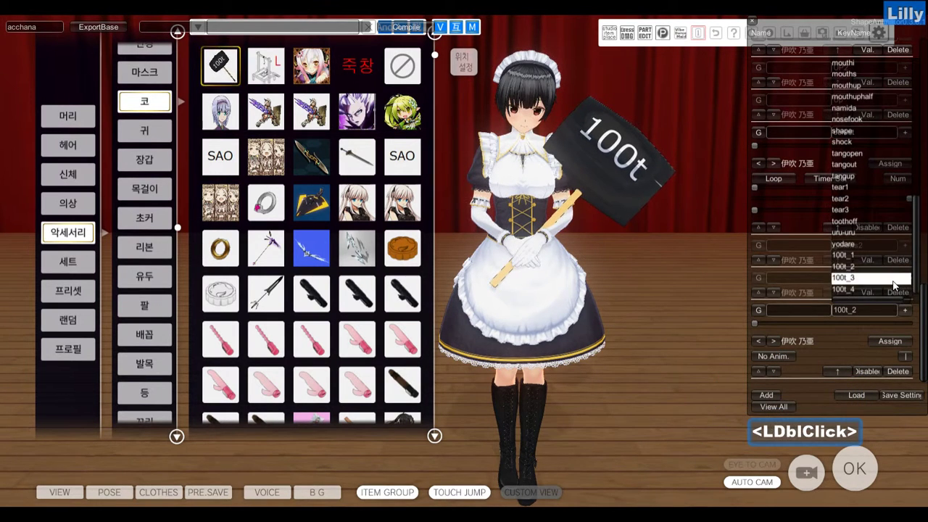
click(894, 278)
drag(784, 324, 864, 324)
Add another shape key entry, assign it 100t_4 and raise its value to the maximum.
click(770, 404)
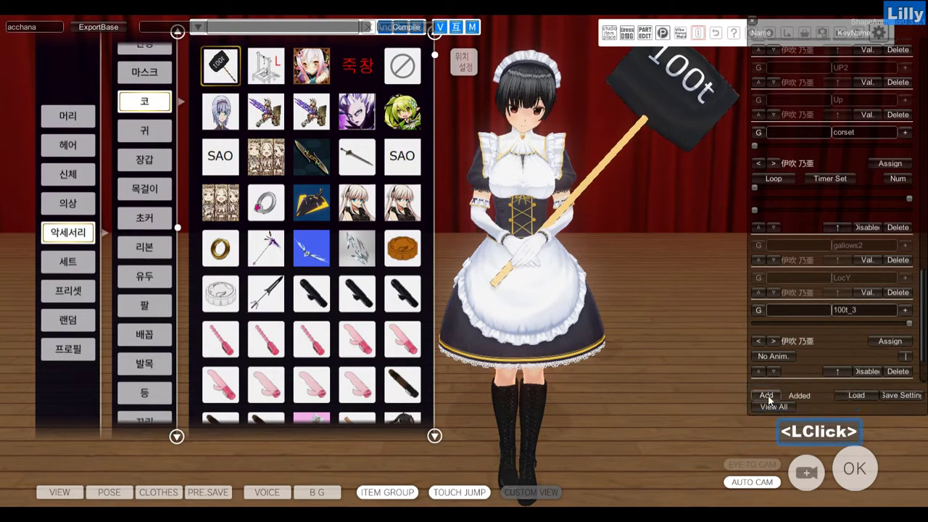
click(905, 310)
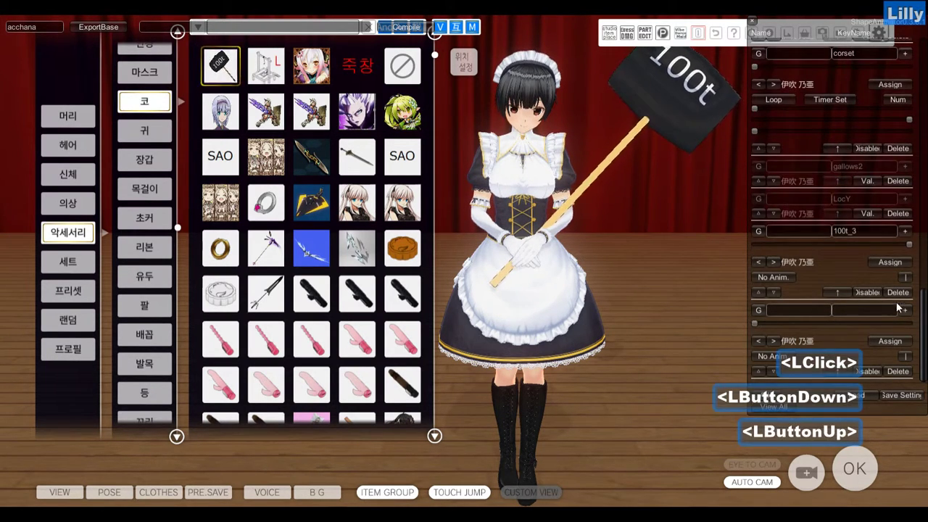
click(867, 309)
click(859, 290)
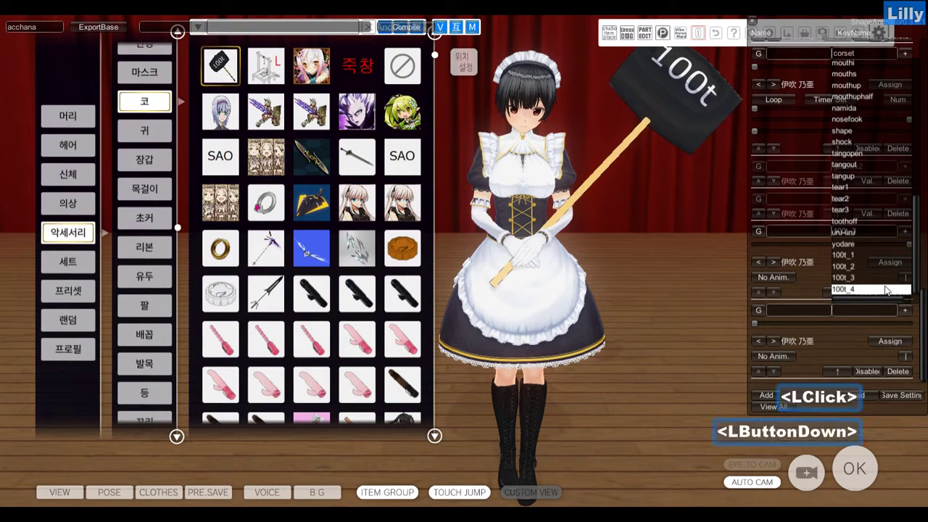
drag(755, 323, 856, 310)
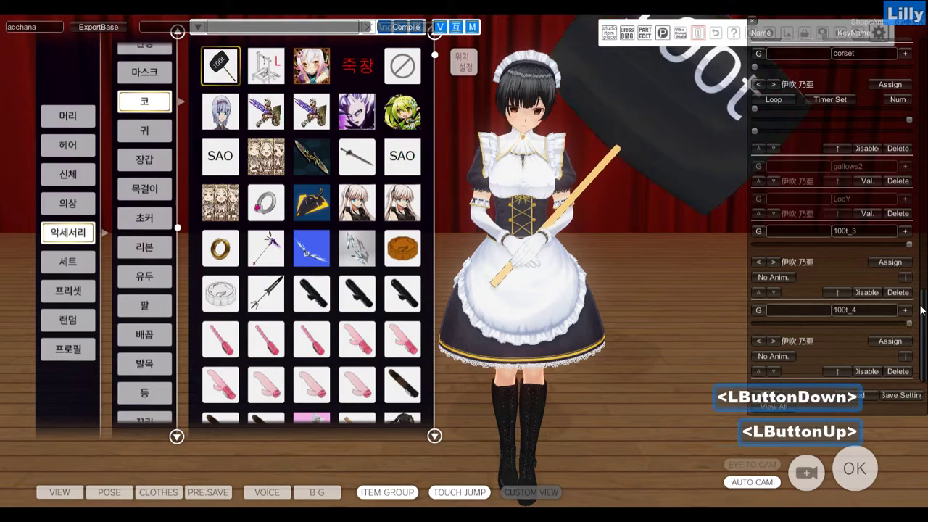
key(alt)
key(alt+Tab)
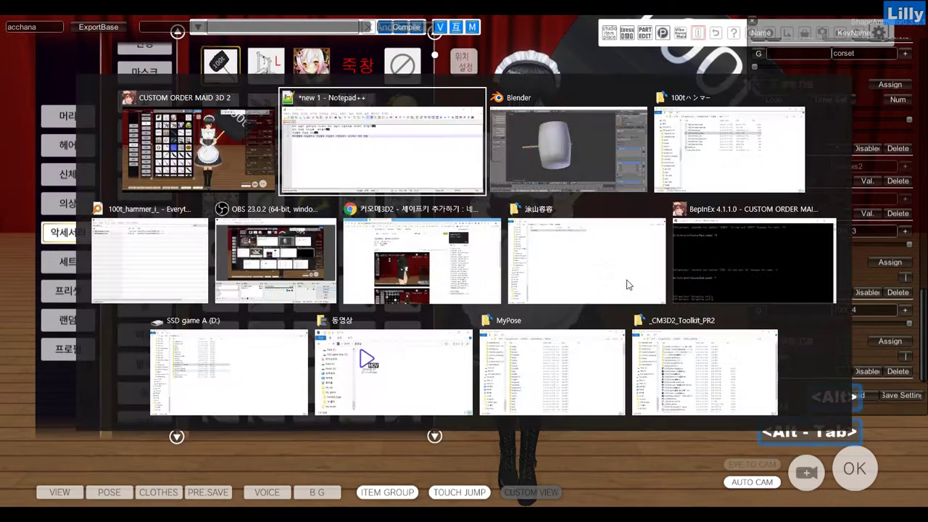
alt+click(423, 259)
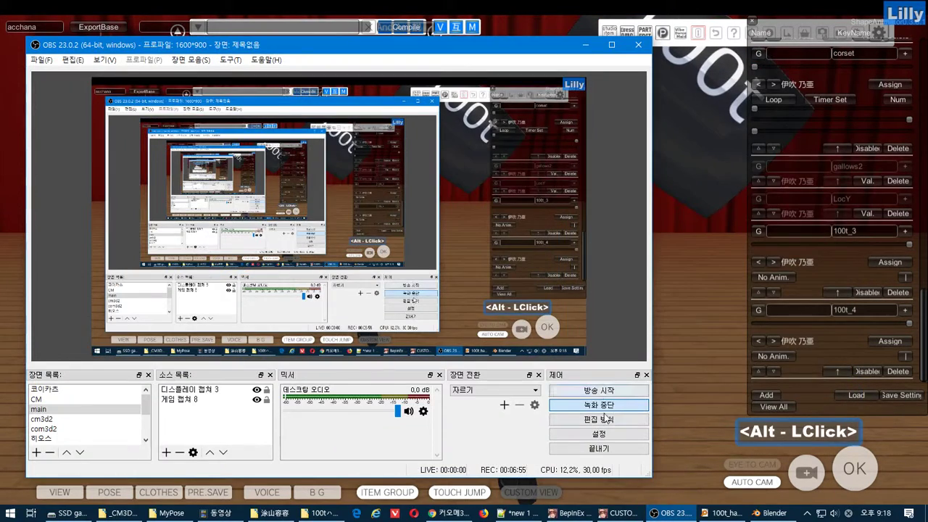